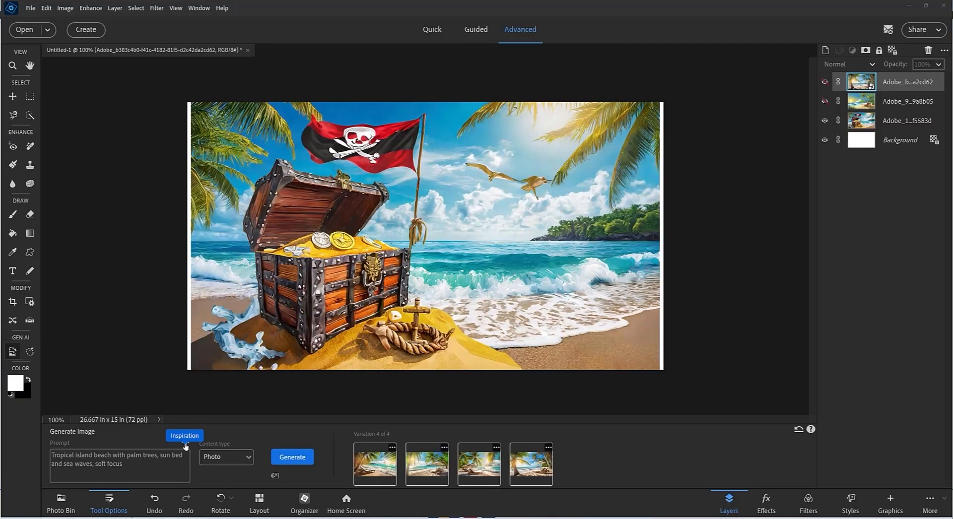
Look through the sample images in the prompt inspiration gallery without choosing one, and dismiss the prompt error
click(185, 444)
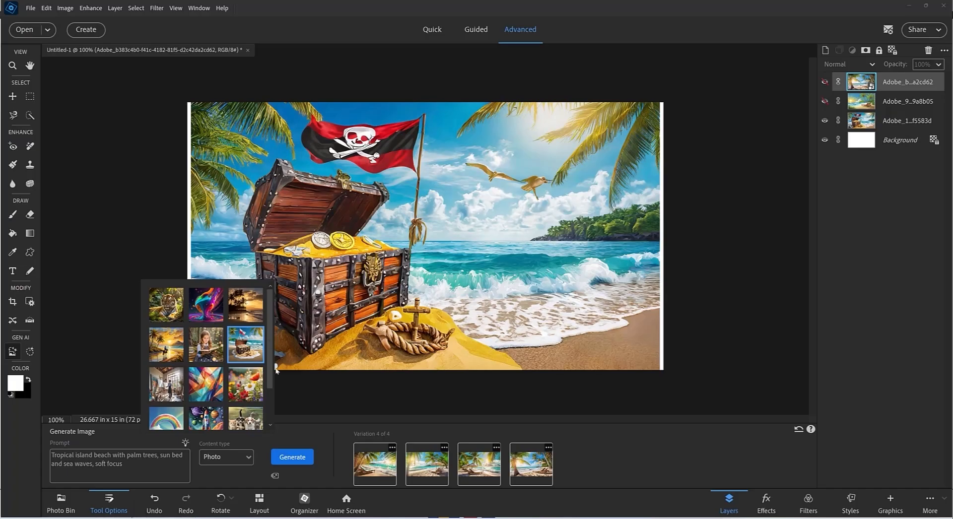
click(322, 403)
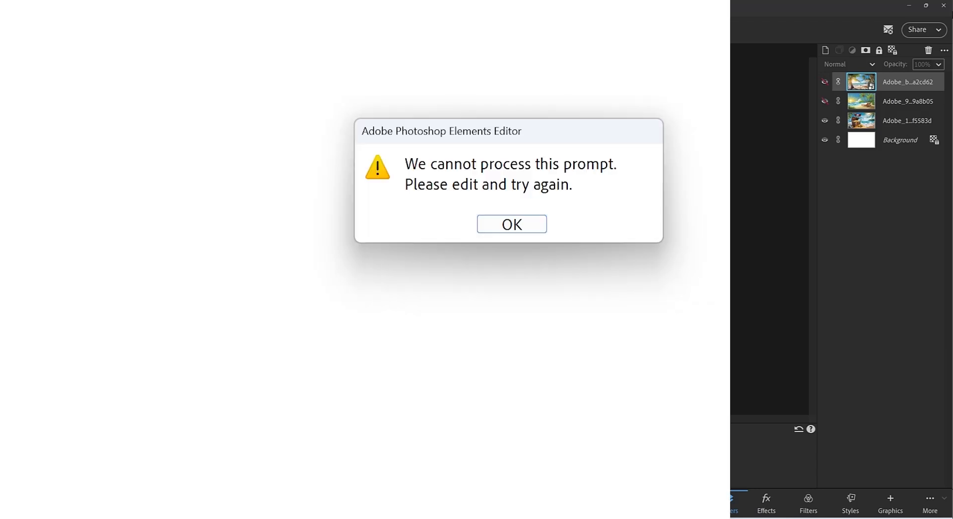
key(Return)
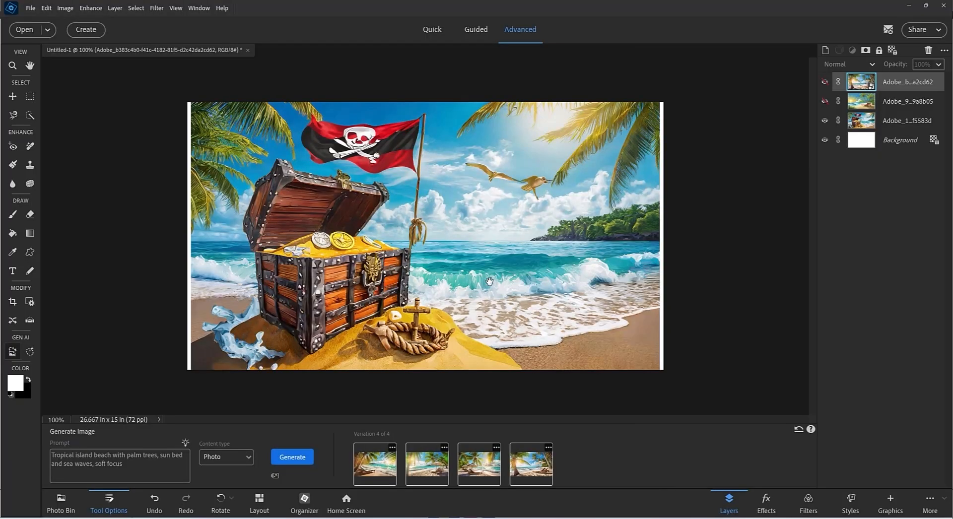
Show the two hidden beach layers and preview the generated photo variations, ending on the fourth one
click(825, 102)
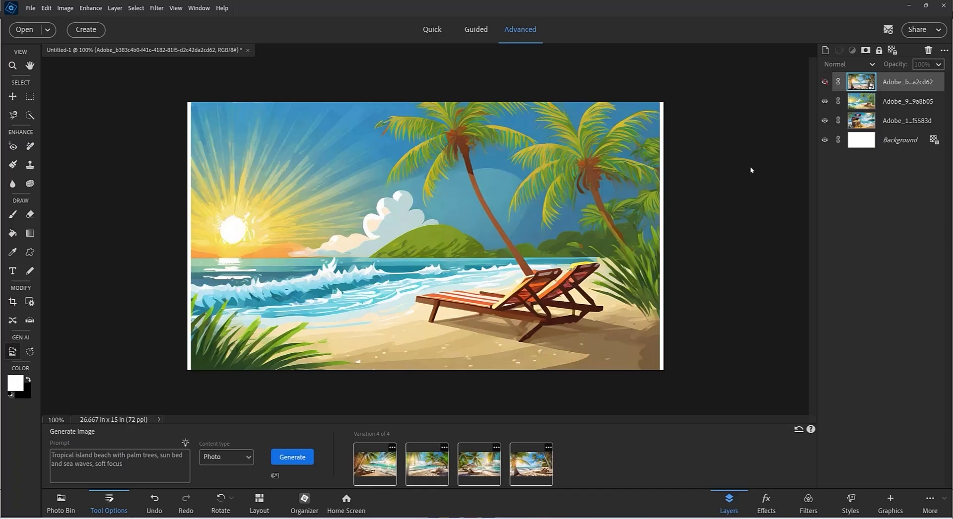
click(825, 82)
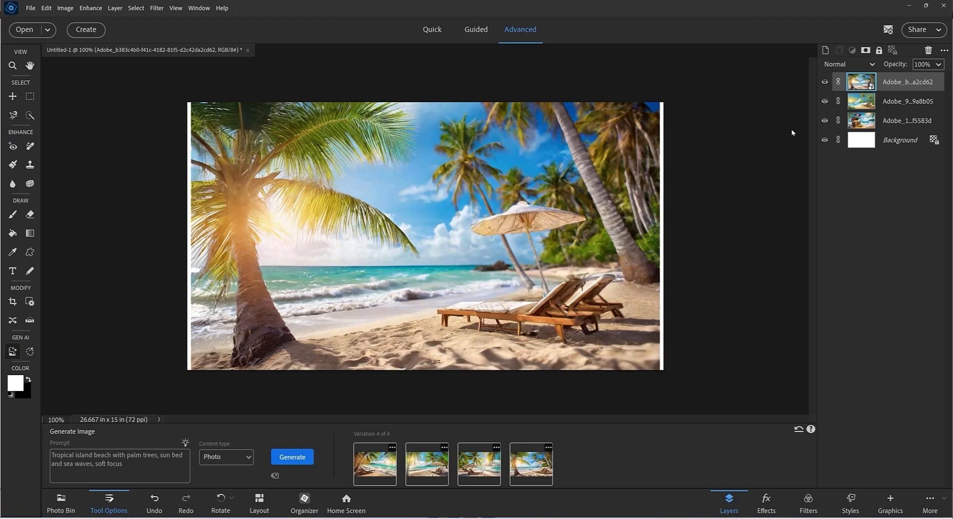
click(376, 468)
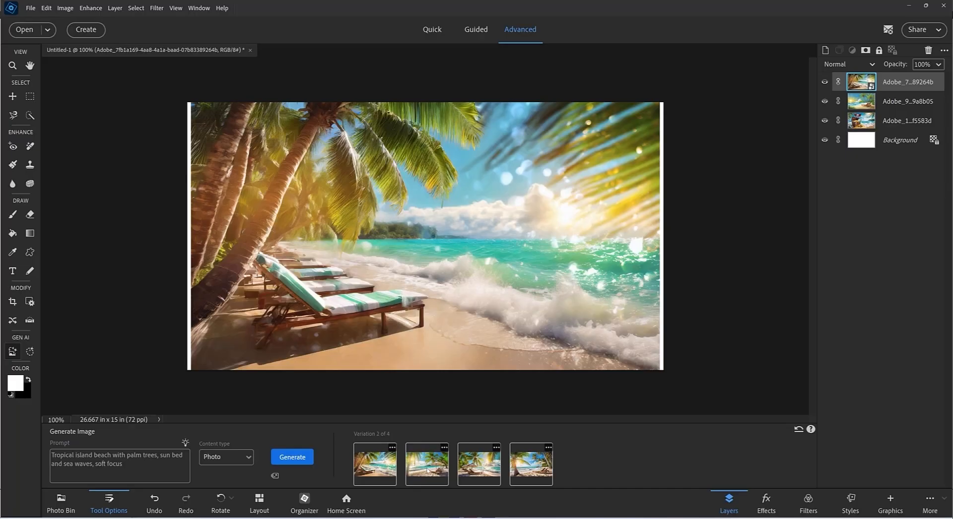
click(427, 464)
click(479, 464)
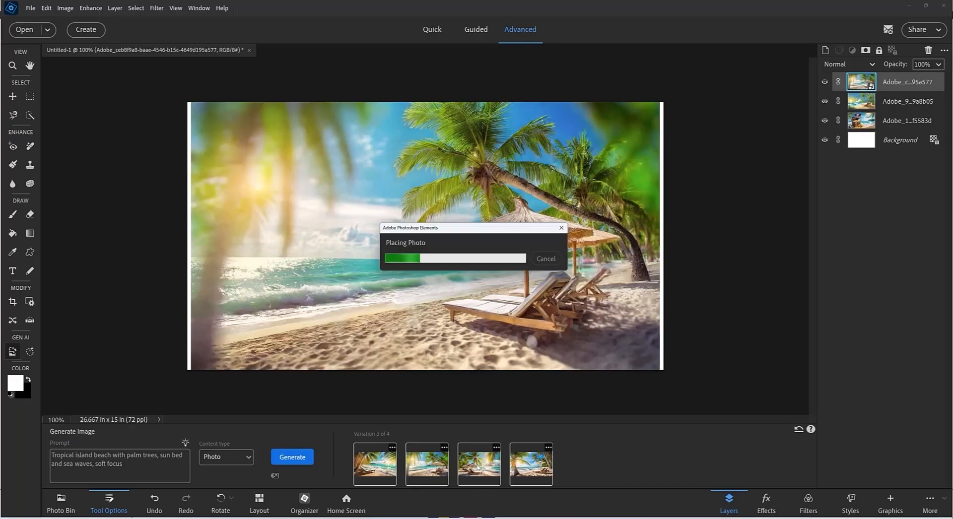
click(538, 468)
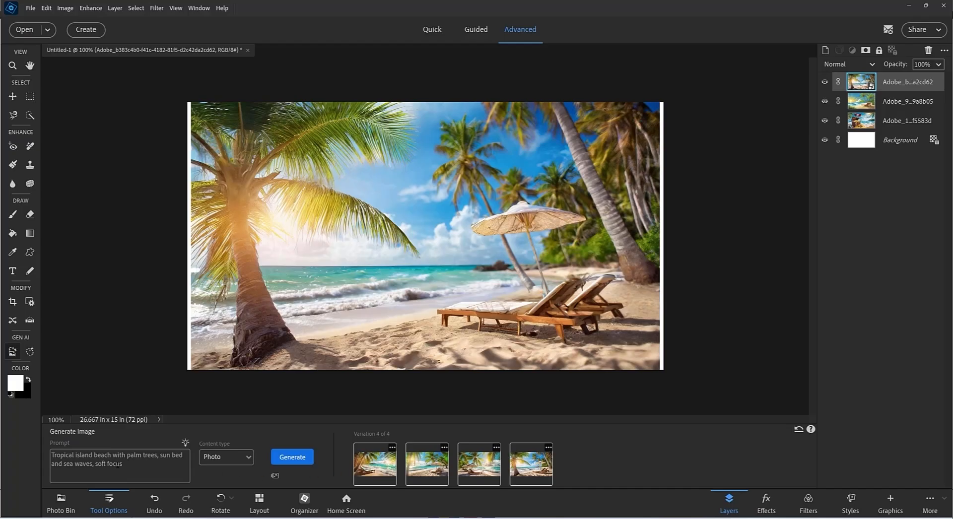
Replace "soft focus" with "wide angle" at the end of the beach prompt and generate new images
key(BackSpace)
key(BackSpace)
key(BackSpace)
key(BackSpace)
key(BackSpace)
text(wide ang)
click(303, 460)
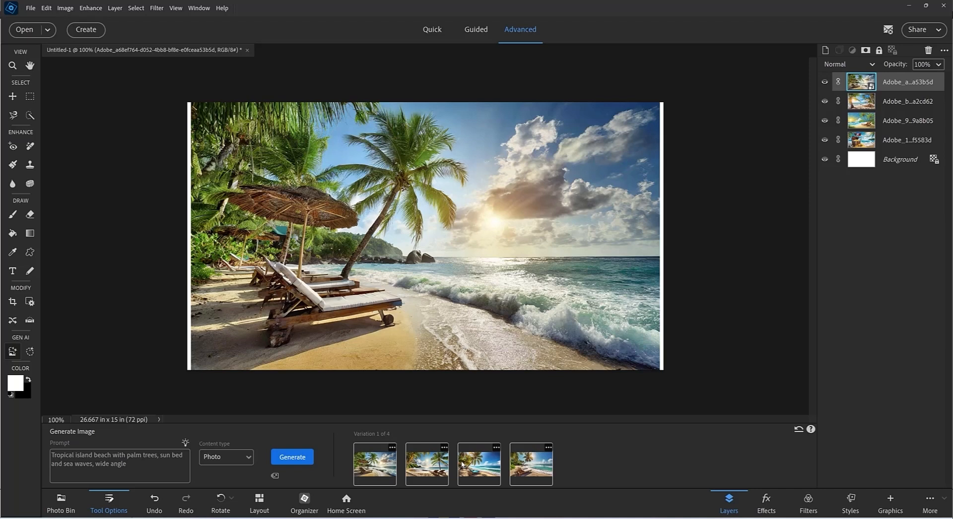
Preview the wide-angle beach variations and choose the third one, with the blue sun bed
click(427, 460)
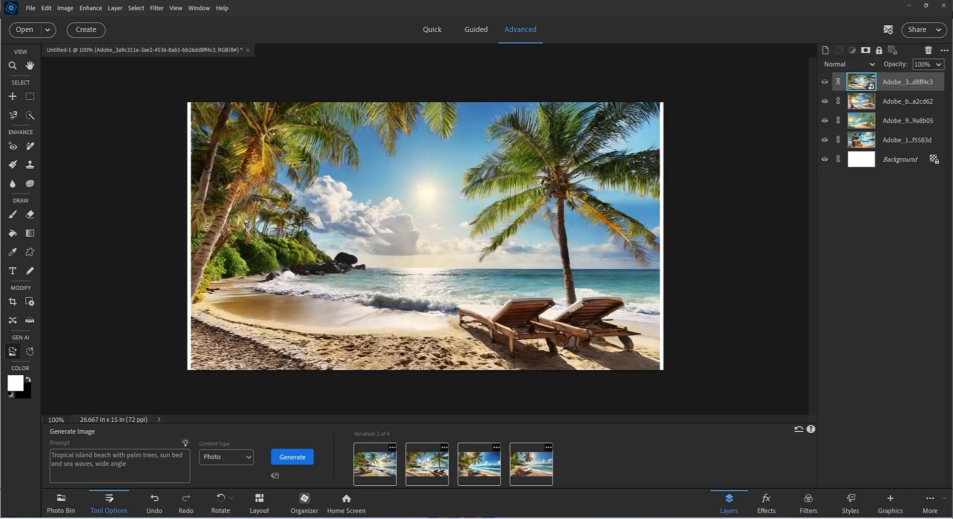
click(474, 464)
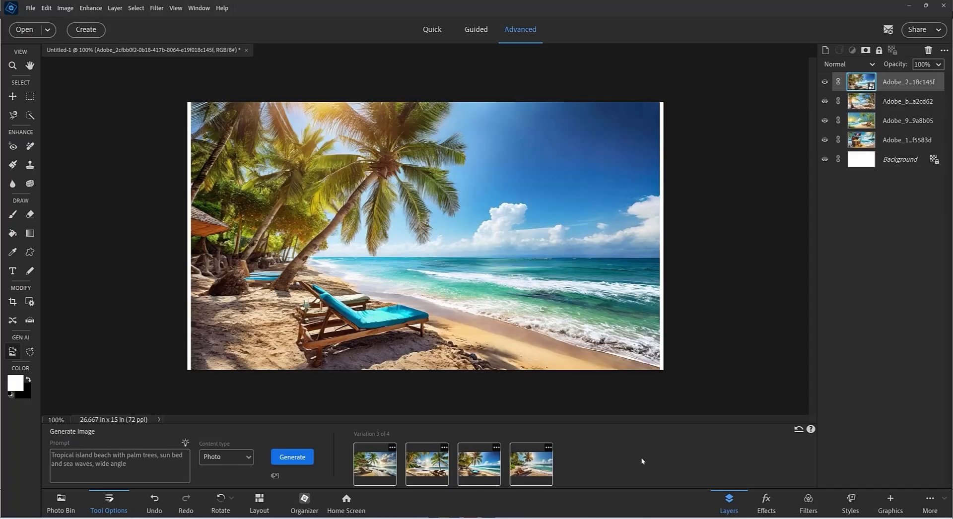
click(531, 465)
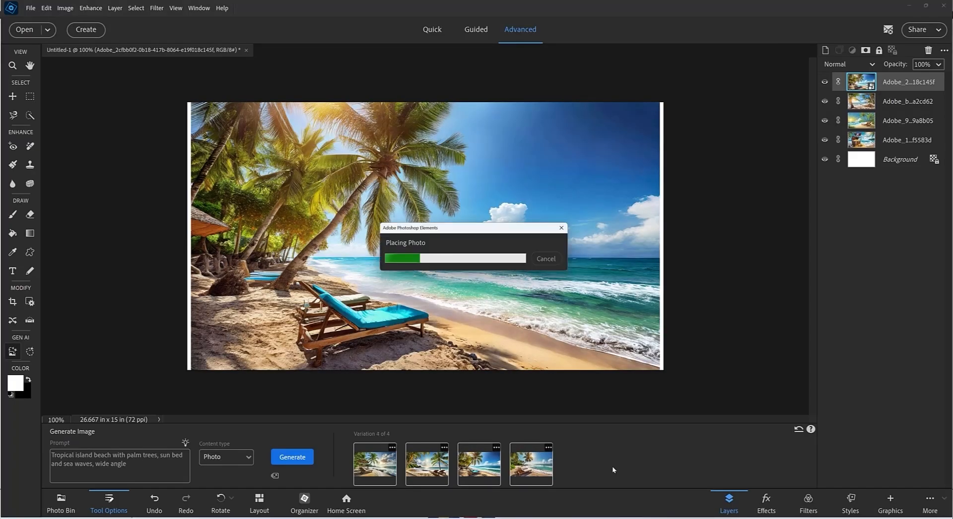
click(484, 465)
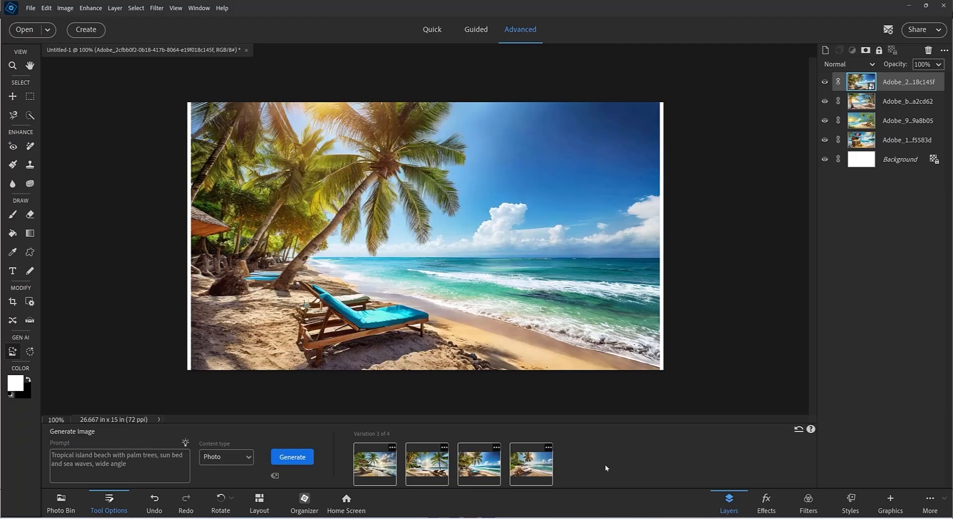
Save the layered beach image as a Photoshop file named TrioopicaBeach and close the document
key(ctrl+shift+s)
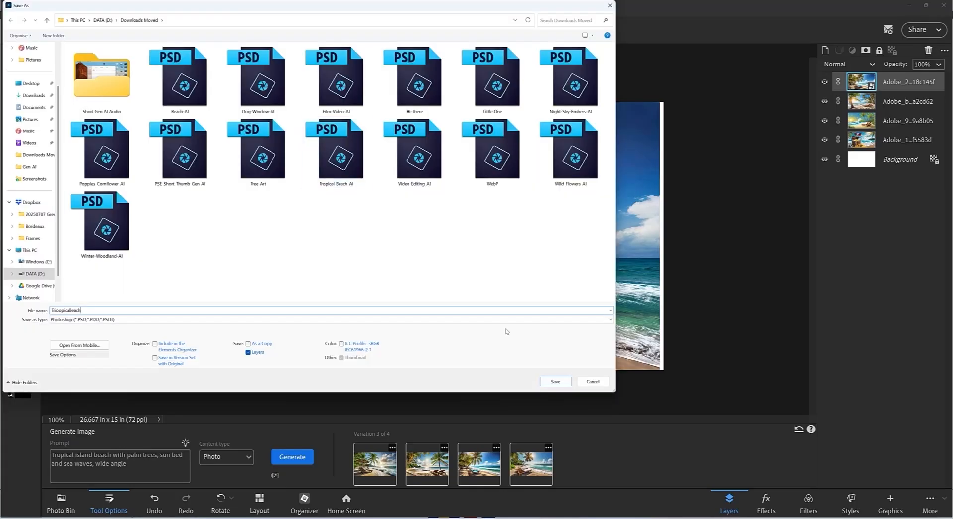
click(556, 384)
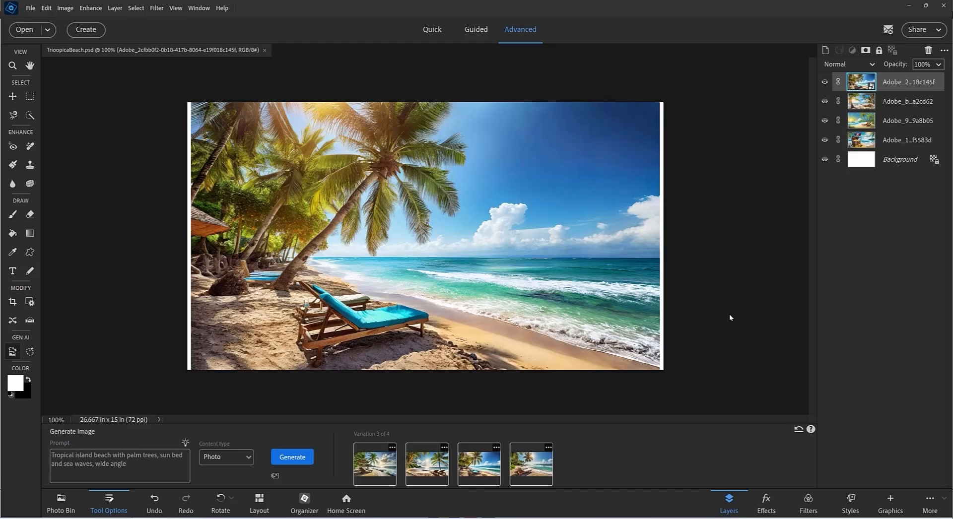
key(ctrl+w)
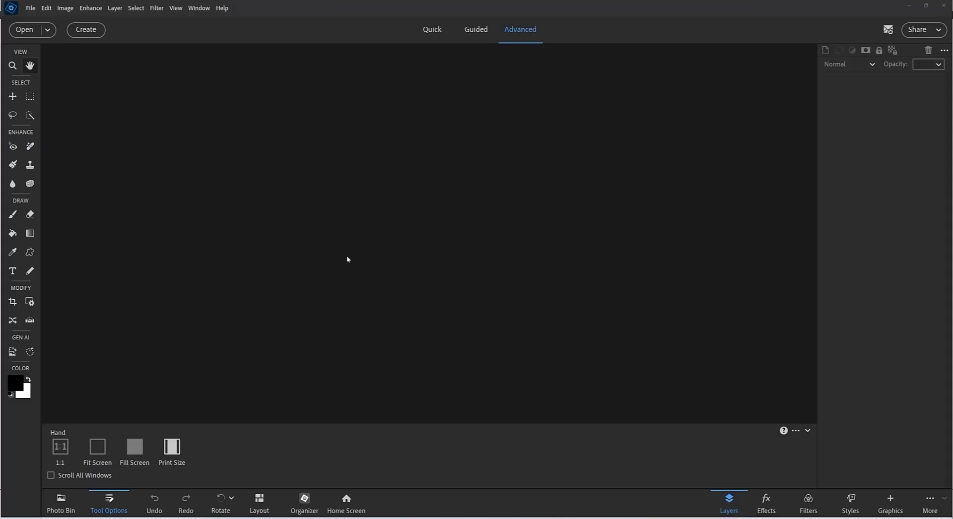
click(46, 8)
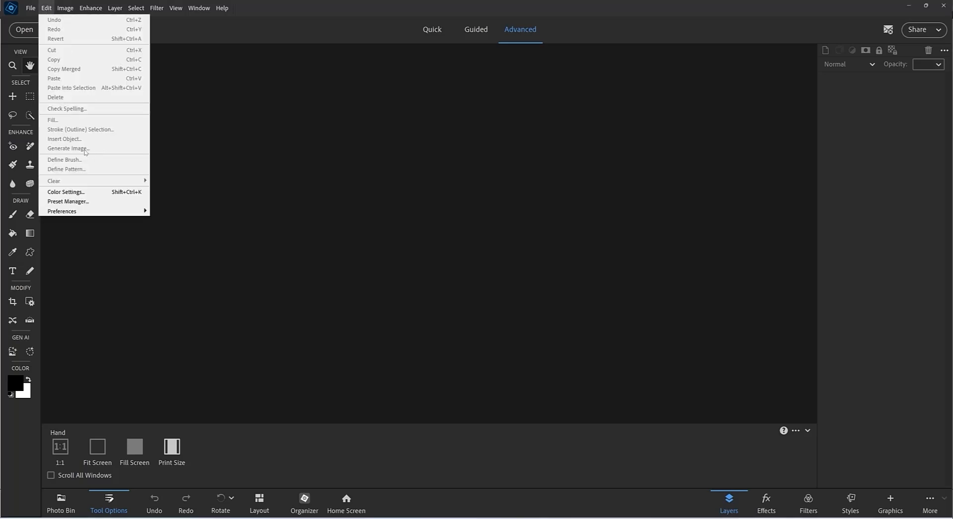
click(291, 162)
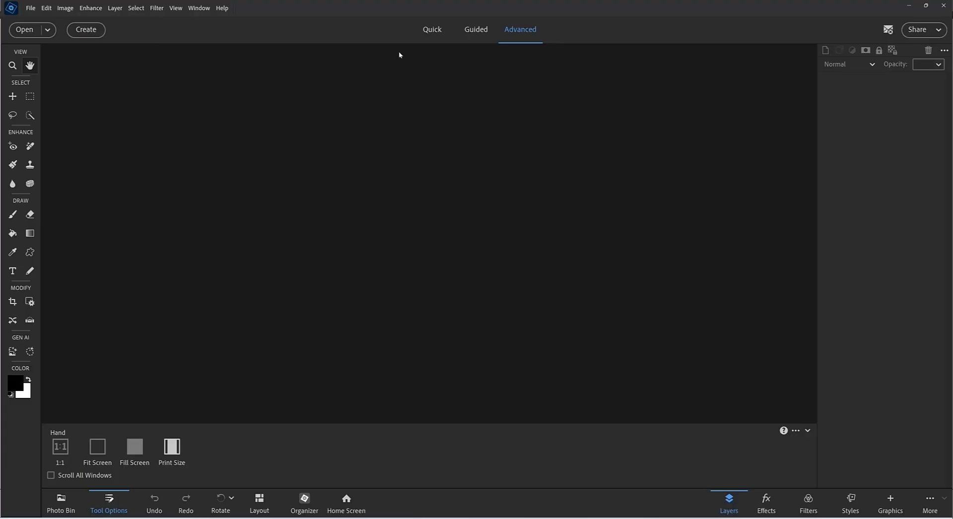
Switch to Quick mode, preview the generated Japanese temple variations and choose the third one
click(437, 32)
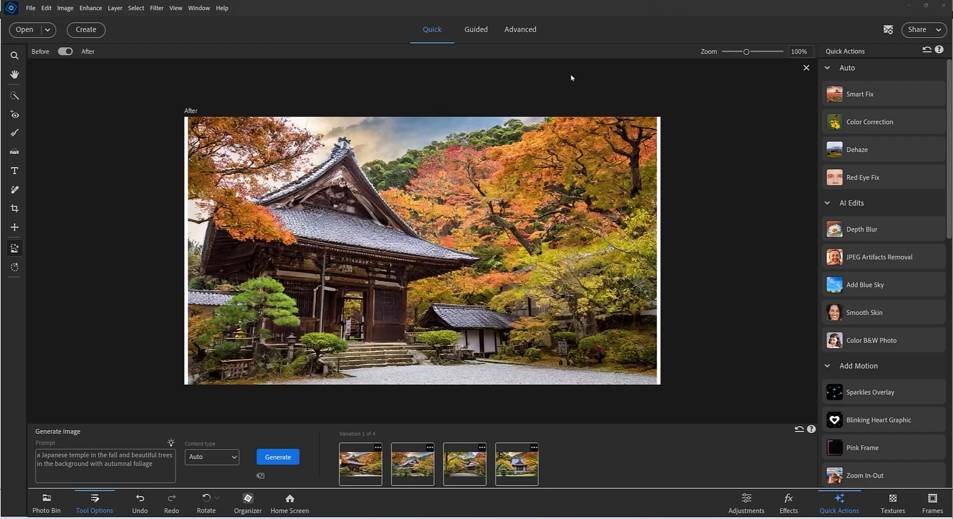
click(416, 473)
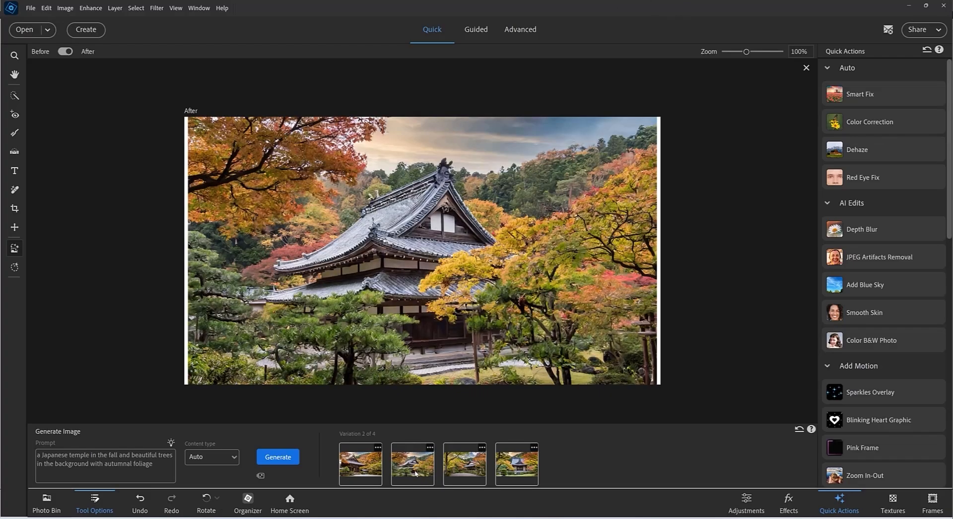
click(465, 469)
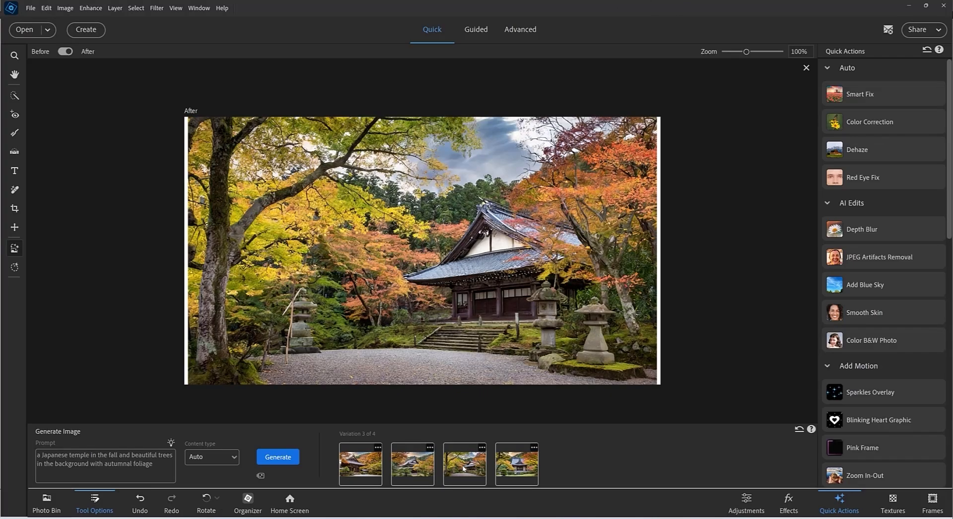
click(516, 464)
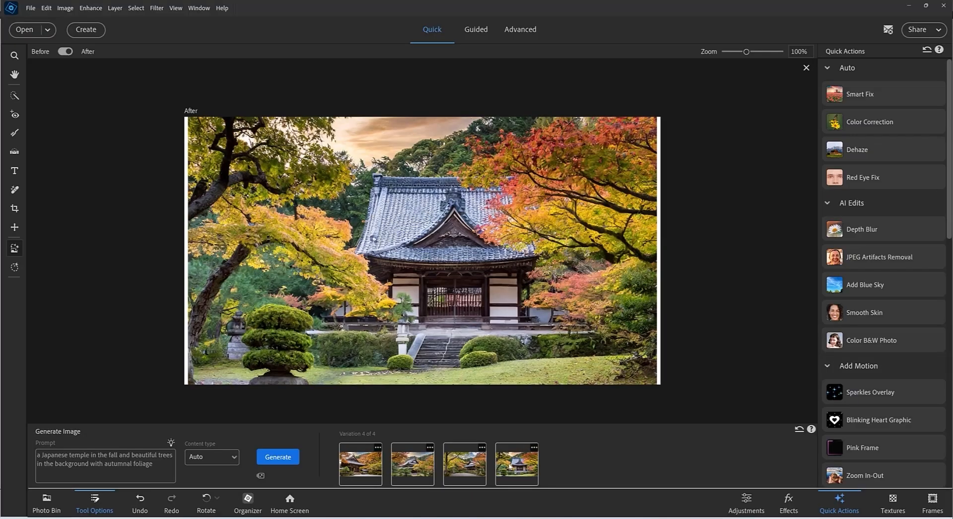
click(471, 468)
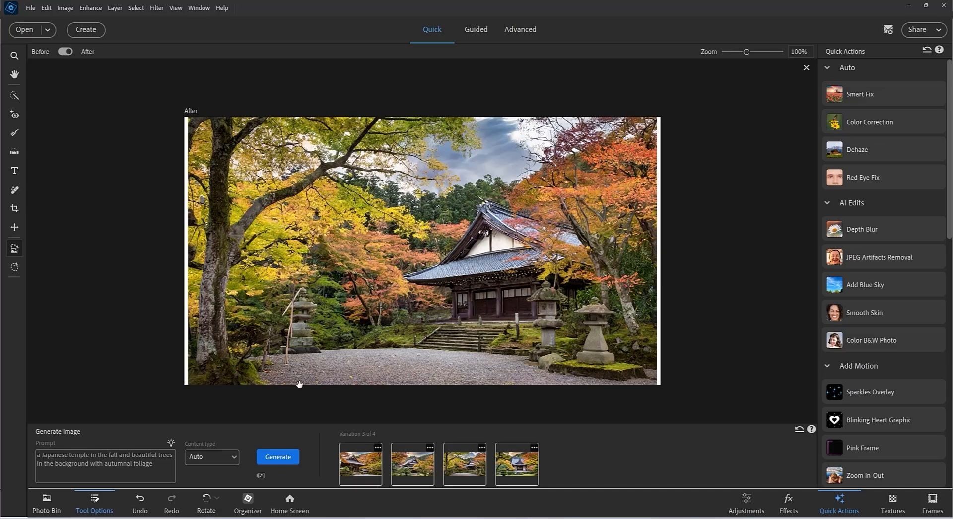
Set the content type to Photo and generate new images from the Japanese temple prompt
click(234, 459)
click(208, 459)
click(296, 463)
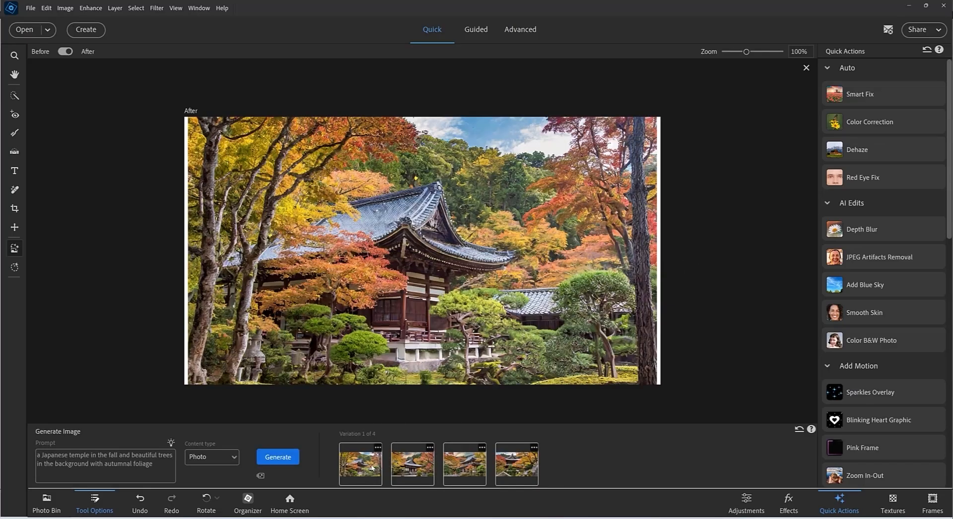
Preview the photo-style temple variations and choose the second one
click(410, 467)
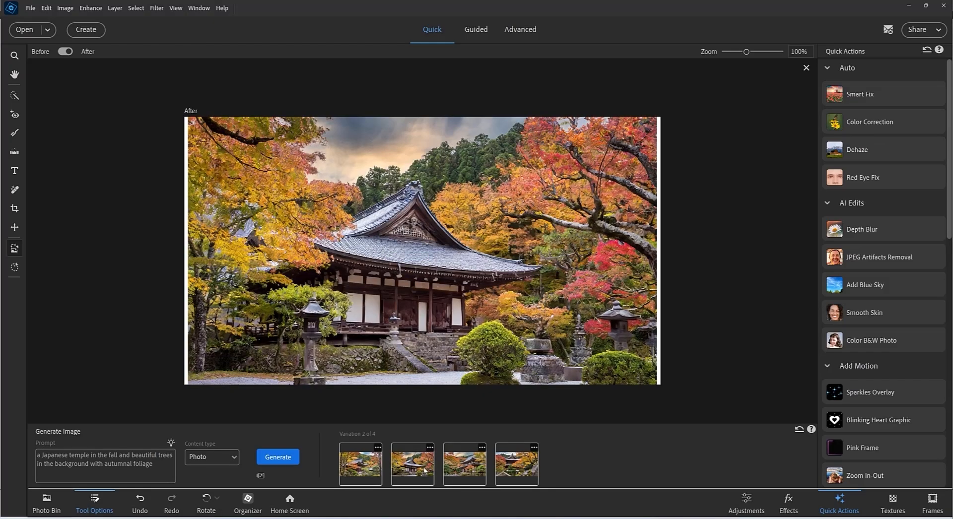
click(453, 470)
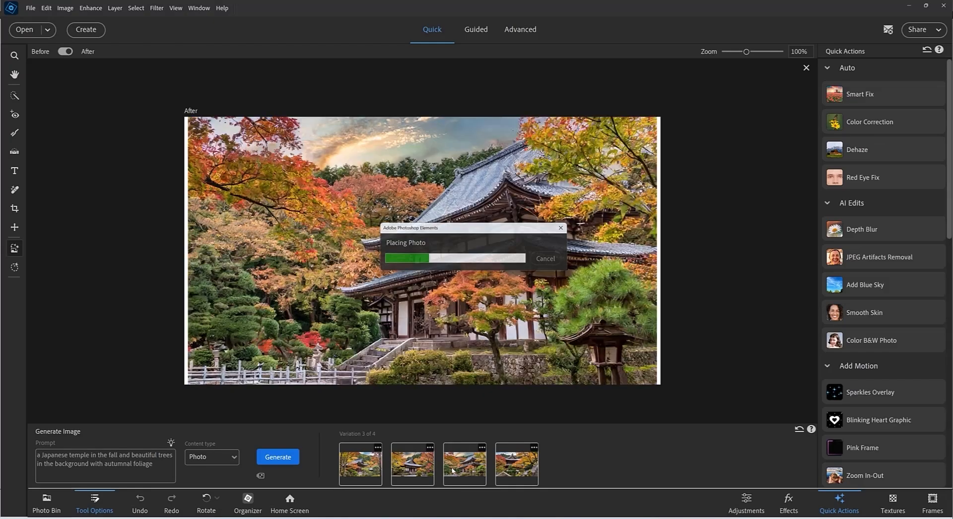
click(508, 469)
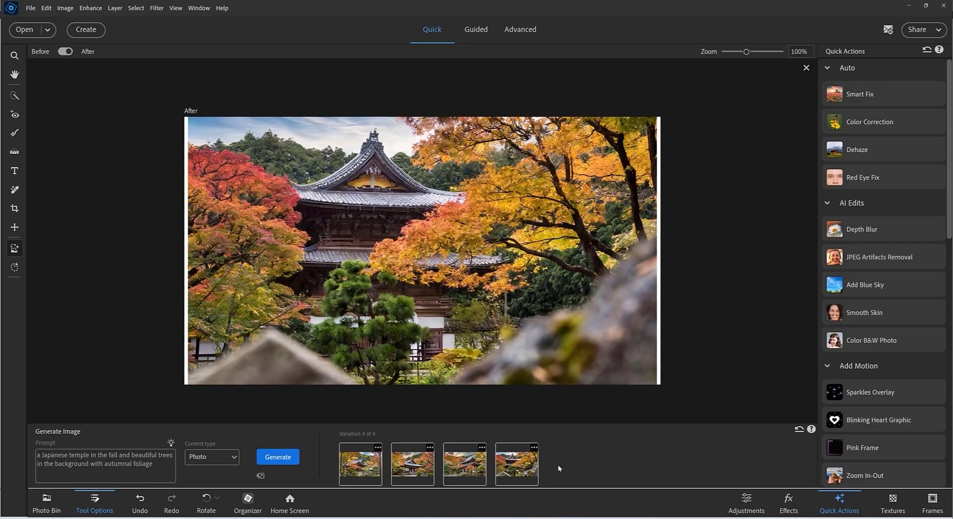
click(423, 465)
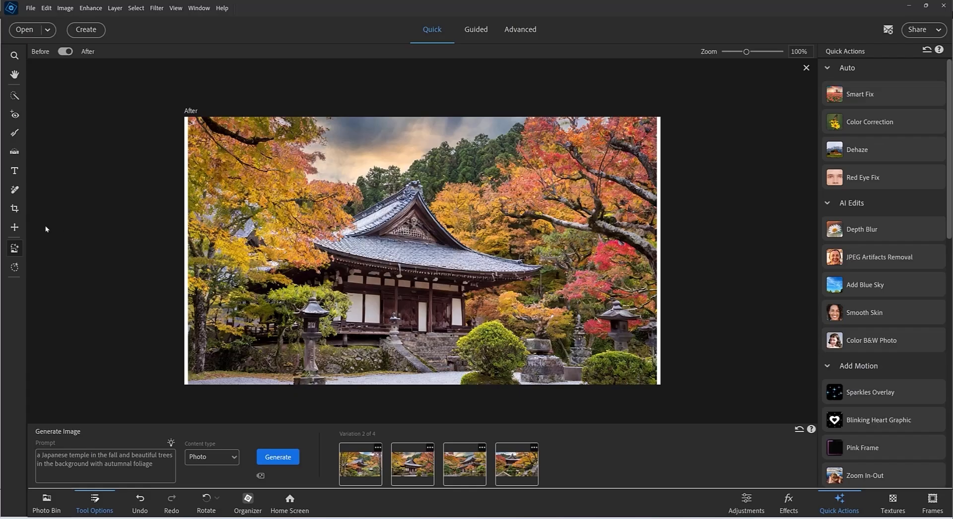
Scale the temple image proportionally to about 142.86% so it fills the full canvas width, and place it
click(16, 229)
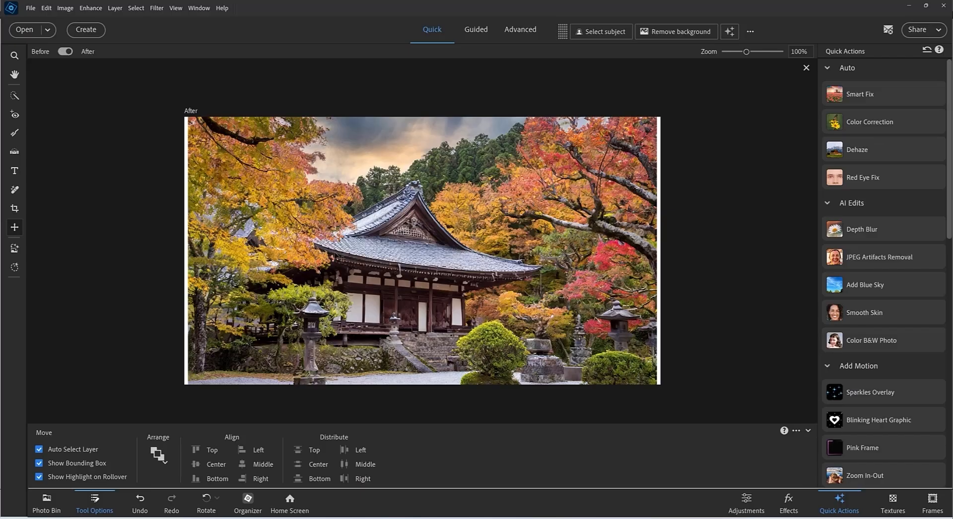
click(343, 253)
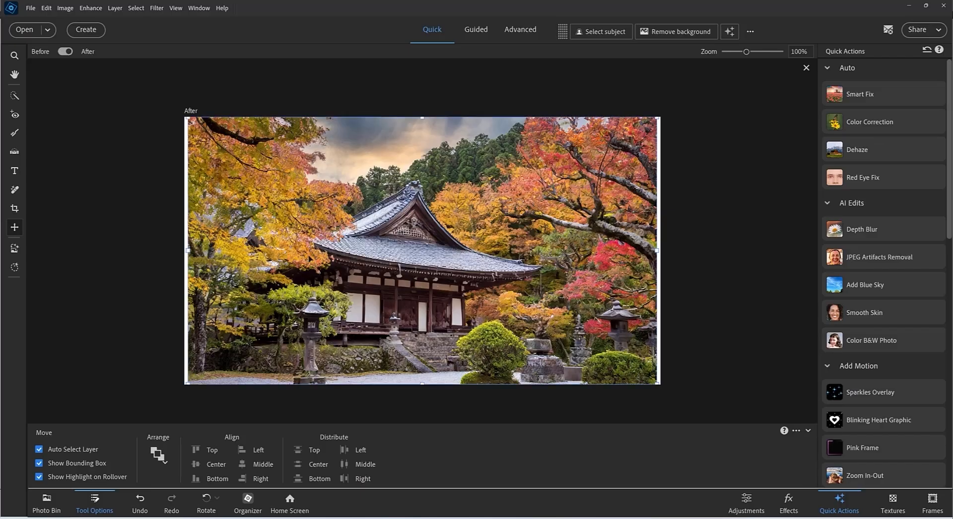
drag(188, 250, 187, 252)
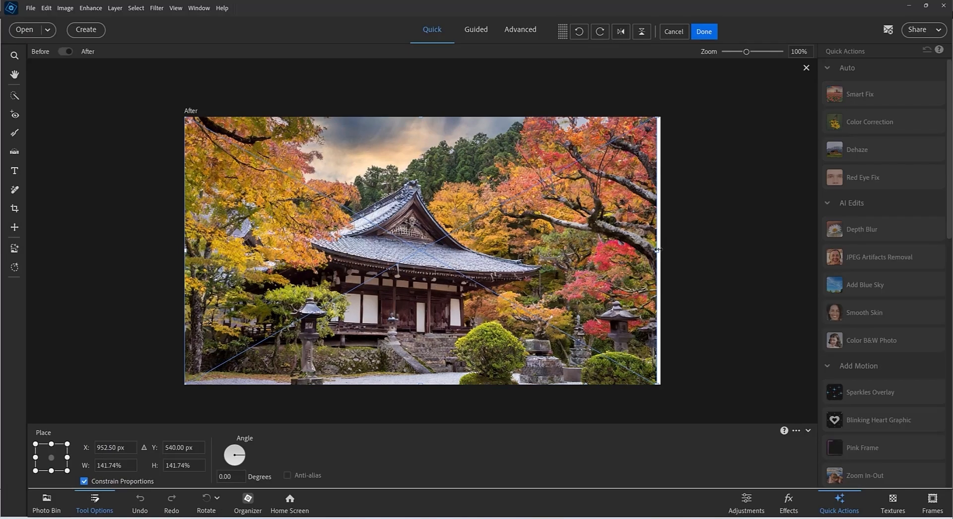
drag(656, 251, 660, 251)
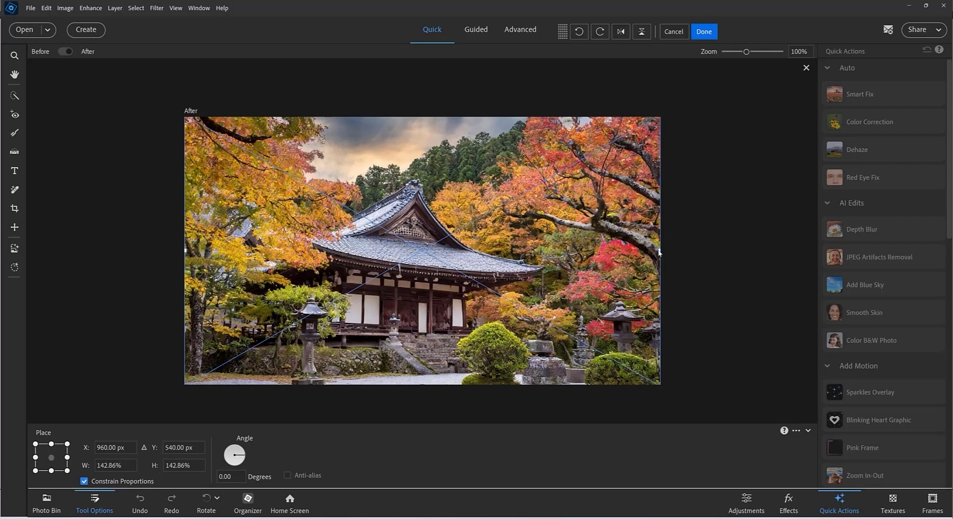
click(18, 76)
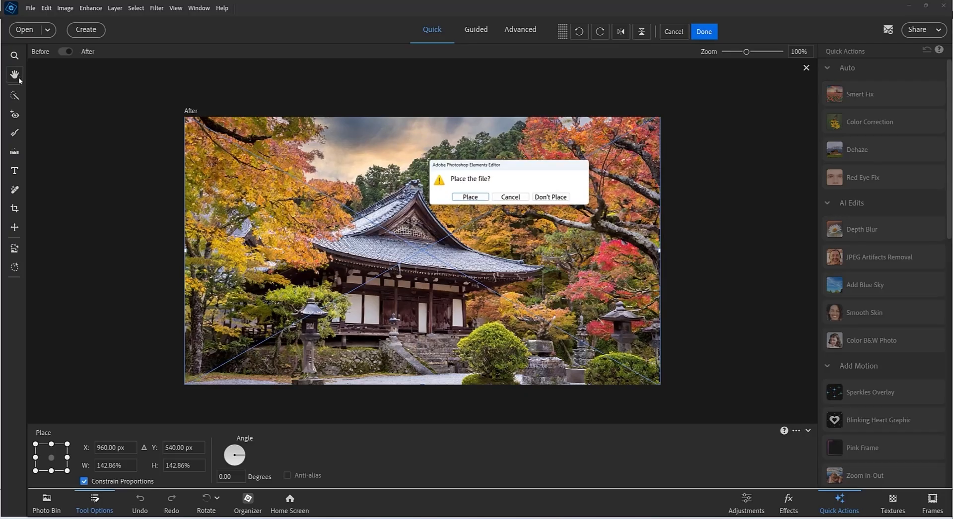
click(470, 197)
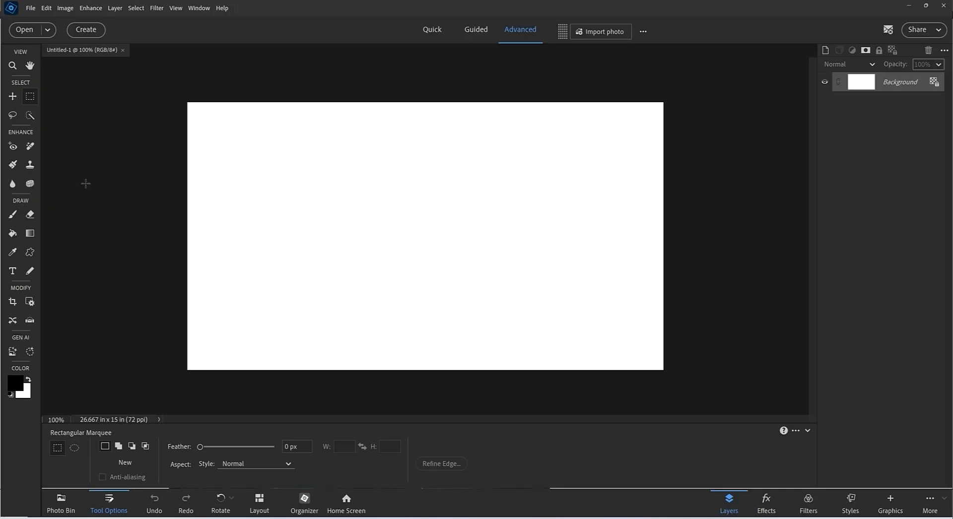
Generate images from the prompt "Enchanted forest with glowing magical creatures" with the Auto content type
click(15, 354)
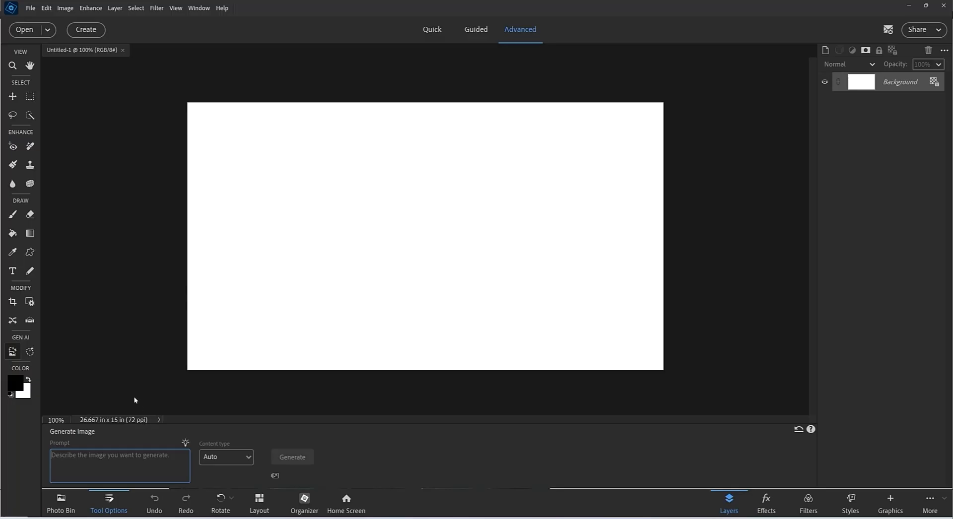
text(Enchanted forest with glowing magical creatures)
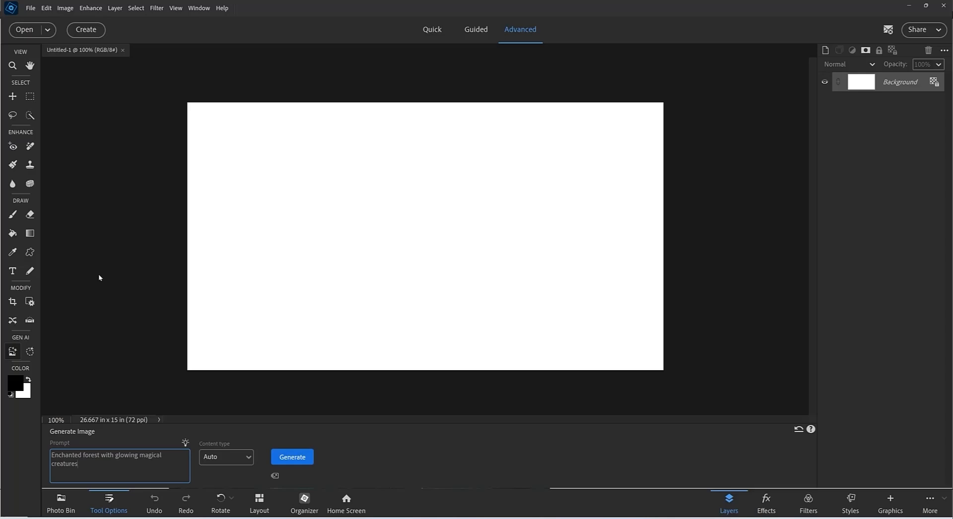
click(296, 463)
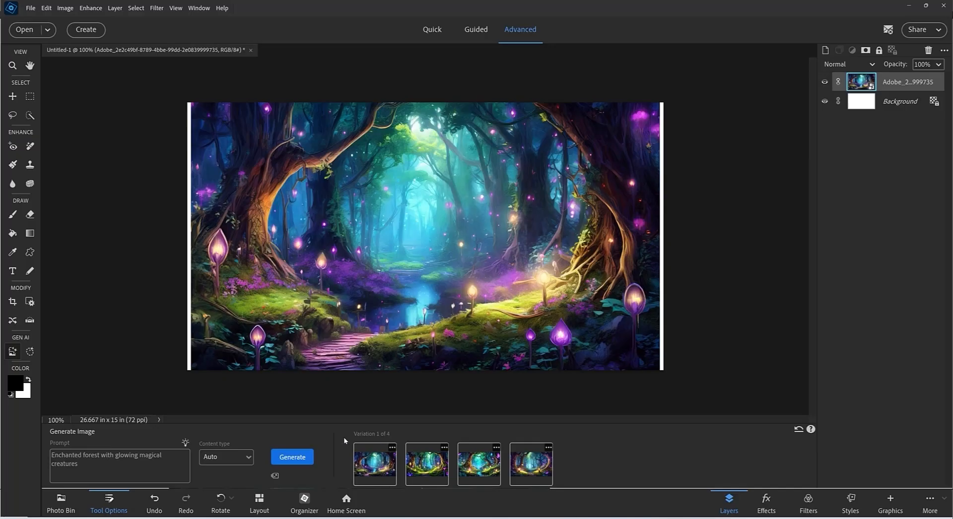
Preview the second and third enchanted forest variations and settle on the fourth one
click(435, 468)
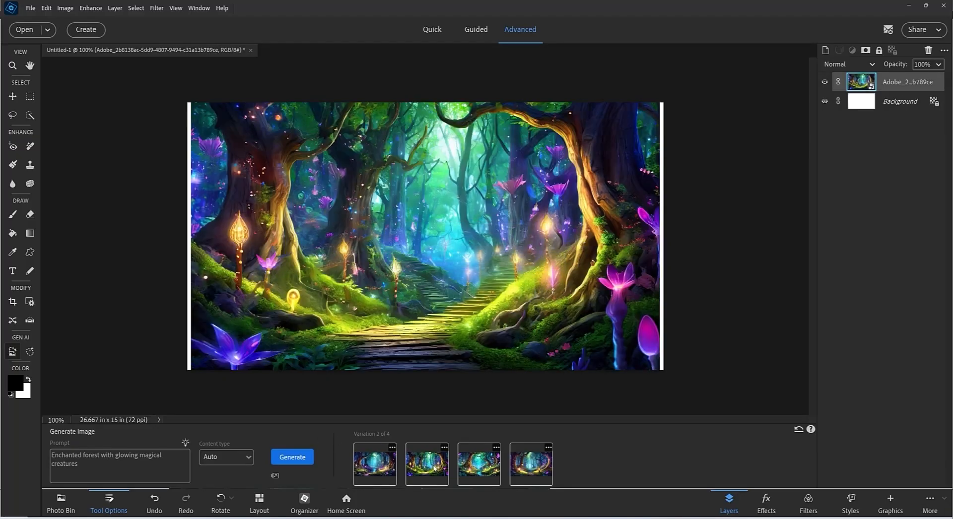
click(470, 468)
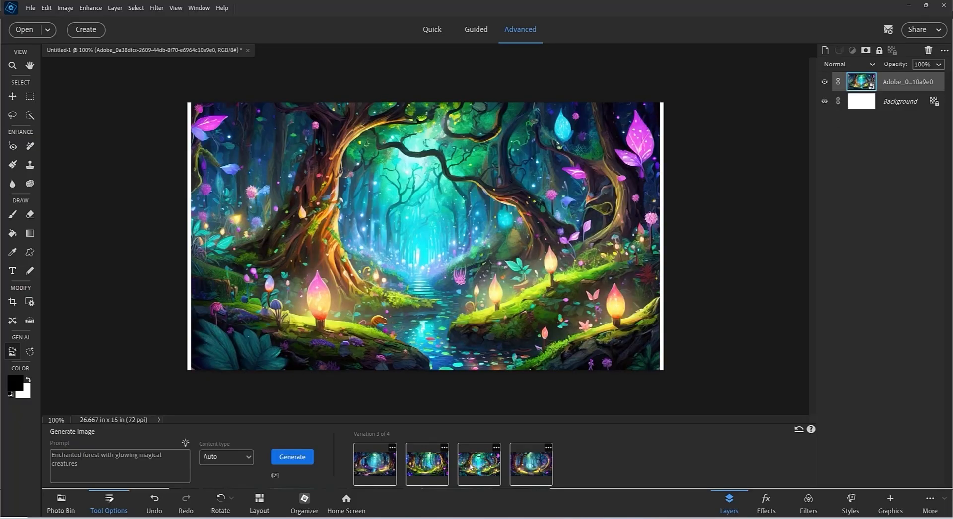
click(519, 463)
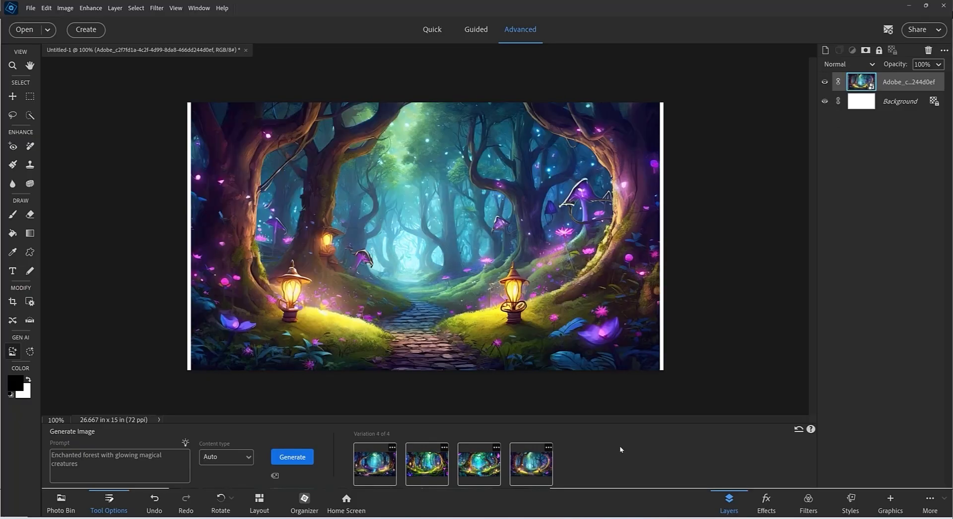
Set the content type to Art and generate new images from the enchanted forest prompt
click(249, 457)
click(211, 472)
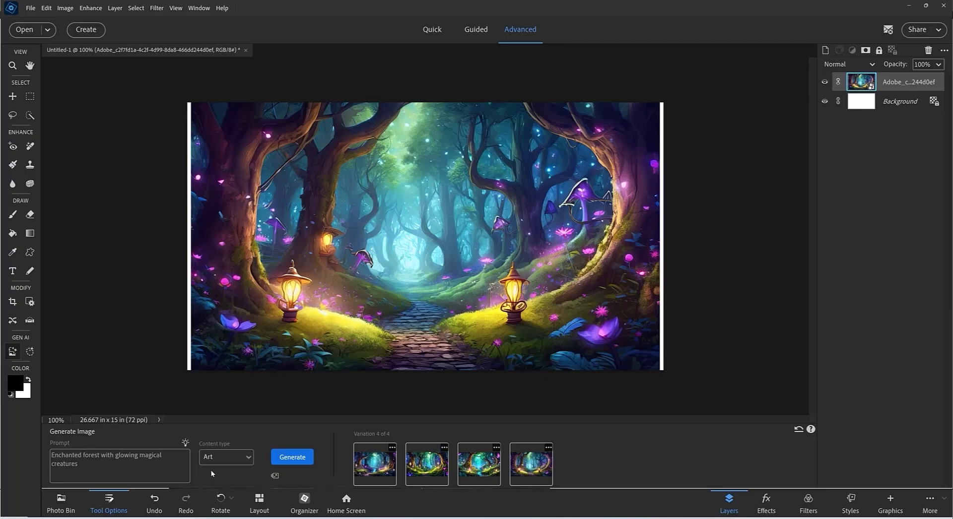
click(292, 460)
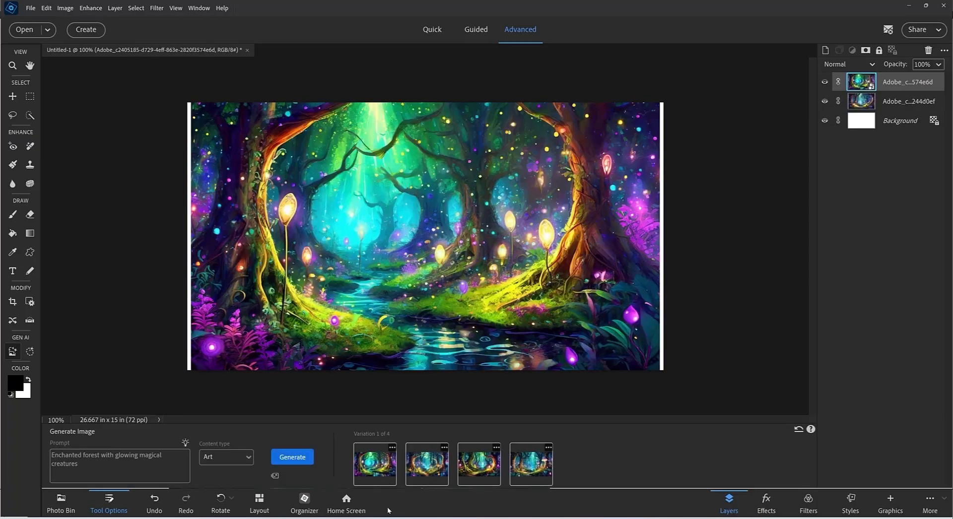
Preview the art-style enchanted forest variations and choose the third one
click(434, 468)
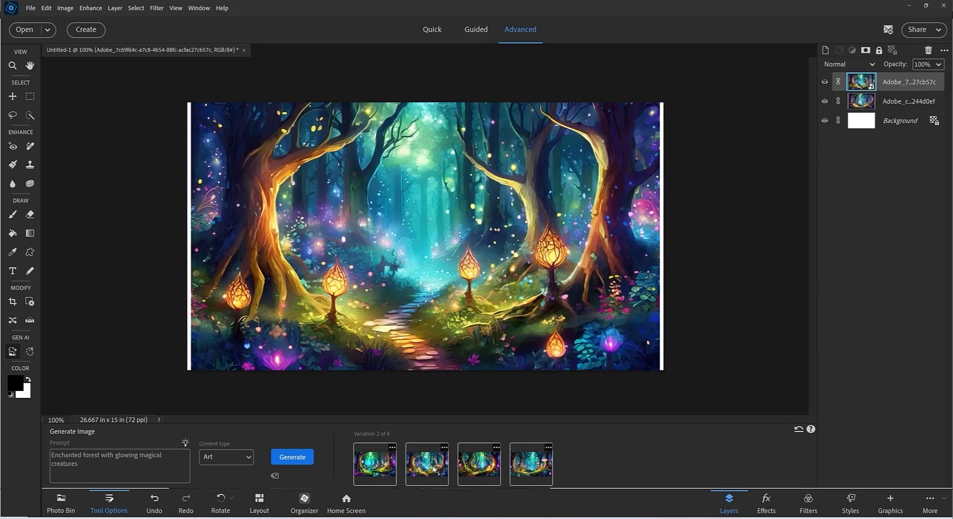
click(477, 464)
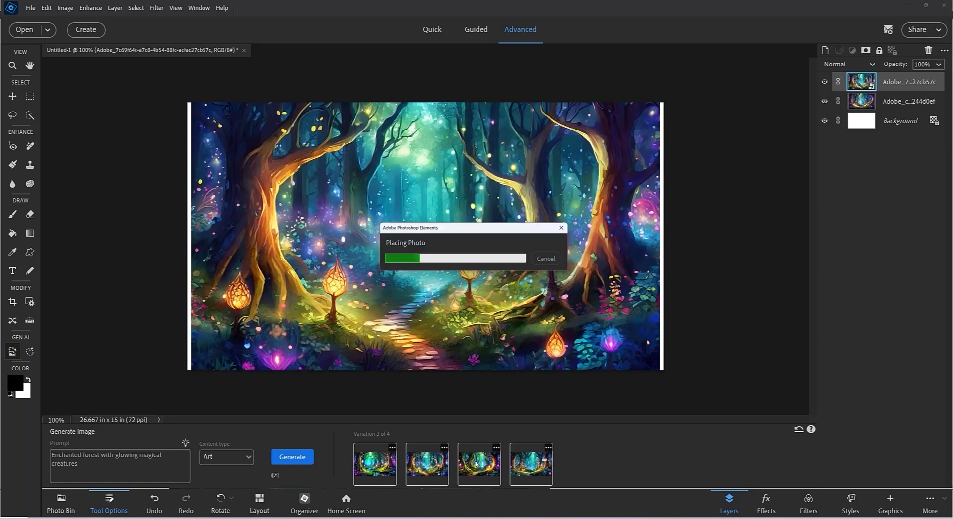
click(531, 464)
click(490, 470)
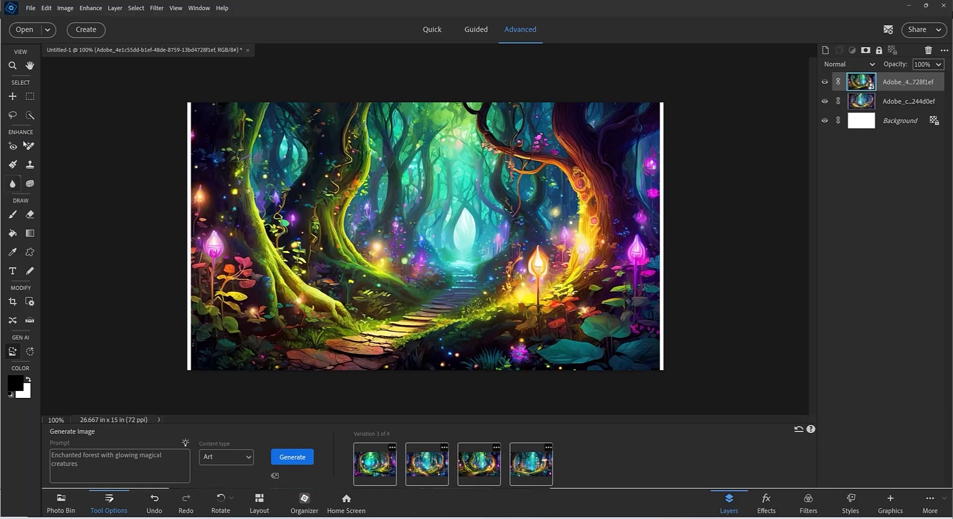
Scale the art-style forest image proportionally until it covers both white edge strips of the canvas, and place it
click(9, 100)
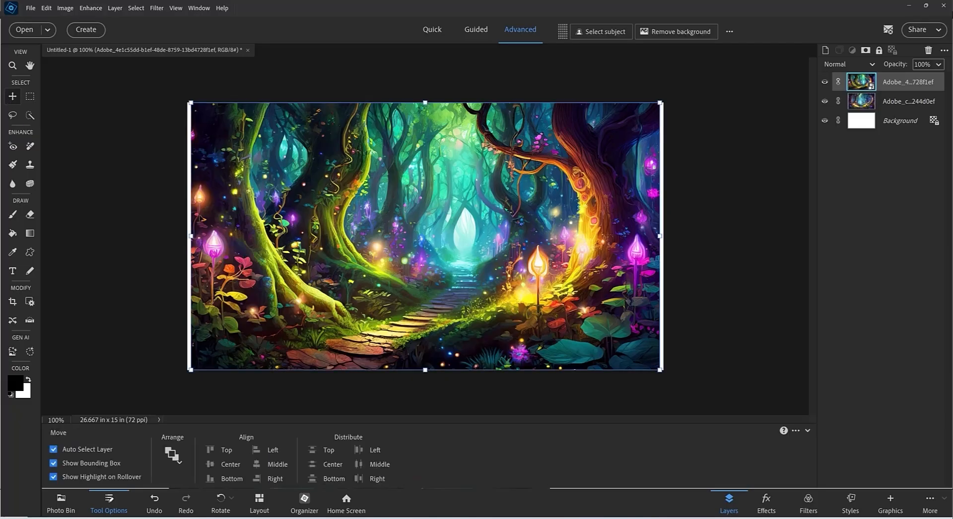
drag(189, 234, 186, 235)
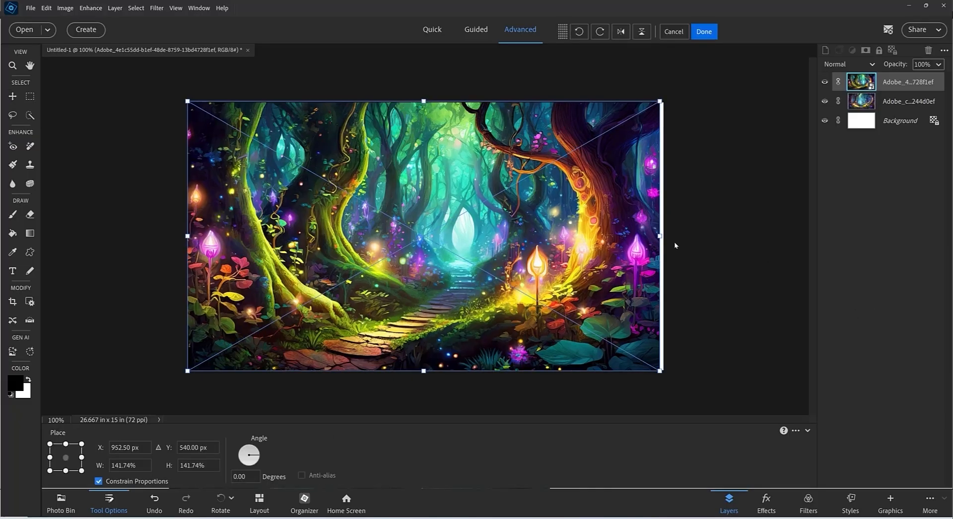
drag(660, 237, 669, 236)
click(705, 31)
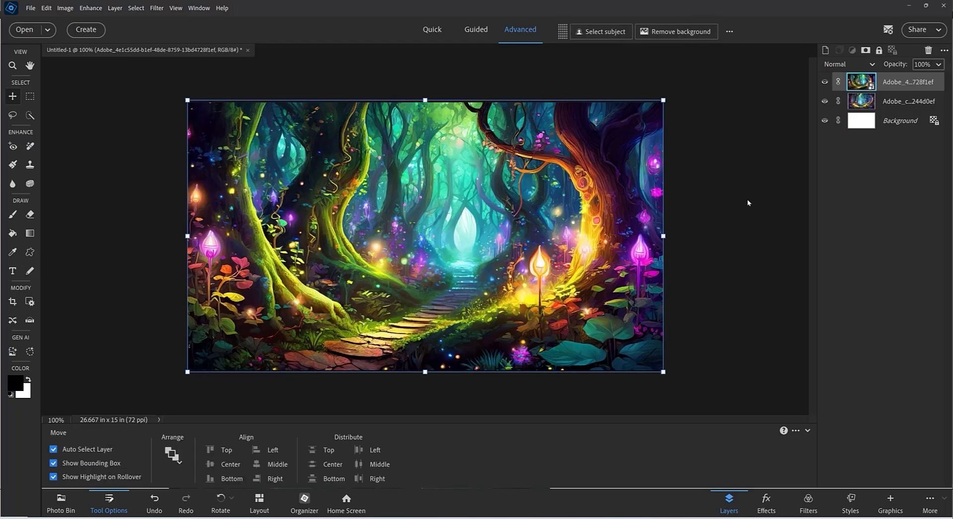
click(30, 65)
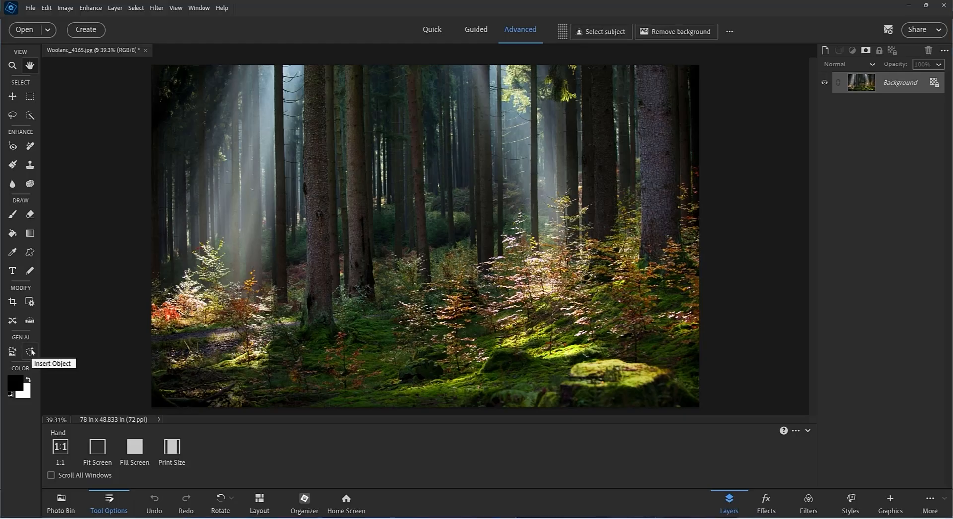
With Insert Object, brush over the ground at the foot of the large left-hand tree and generate "a mother deer with fawn" there
click(31, 353)
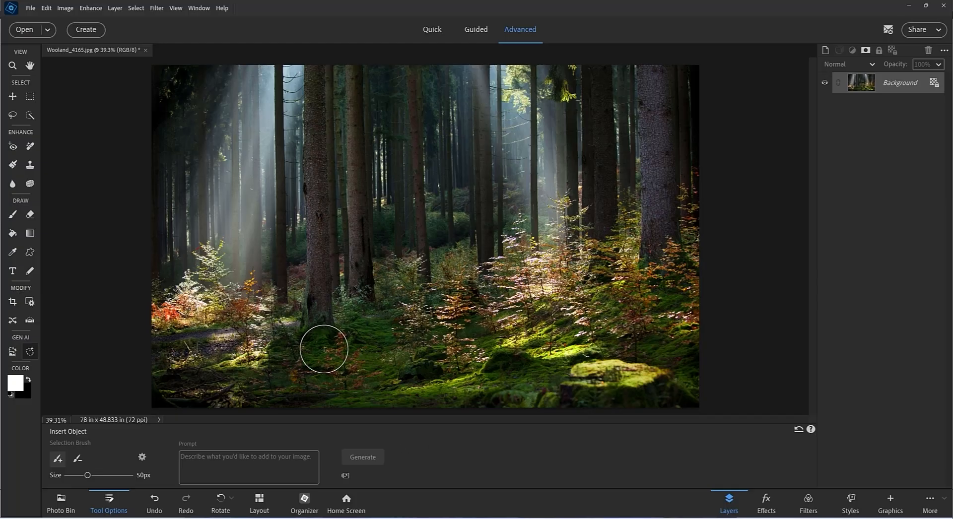
mouse_move(314, 350)
mouse_down()
mouse_move(302, 377)
mouse_move(326, 326)
mouse_move(329, 338)
mouse_move(328, 310)
mouse_move(350, 371)
mouse_move(351, 361)
mouse_move(342, 376)
mouse_move(357, 374)
mouse_move(326, 373)
mouse_move(382, 375)
mouse_up()
click(201, 462)
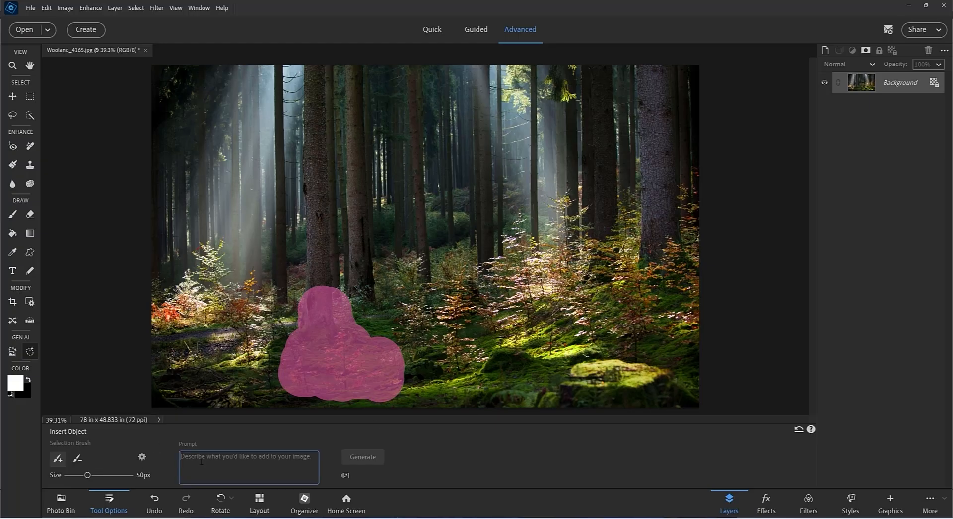
text(a)
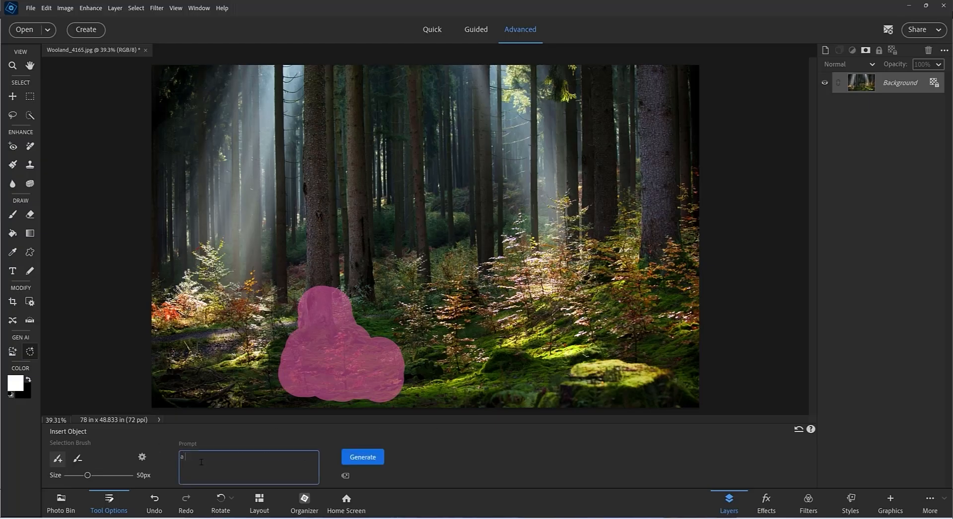
text( mother deer with fawn)
click(352, 458)
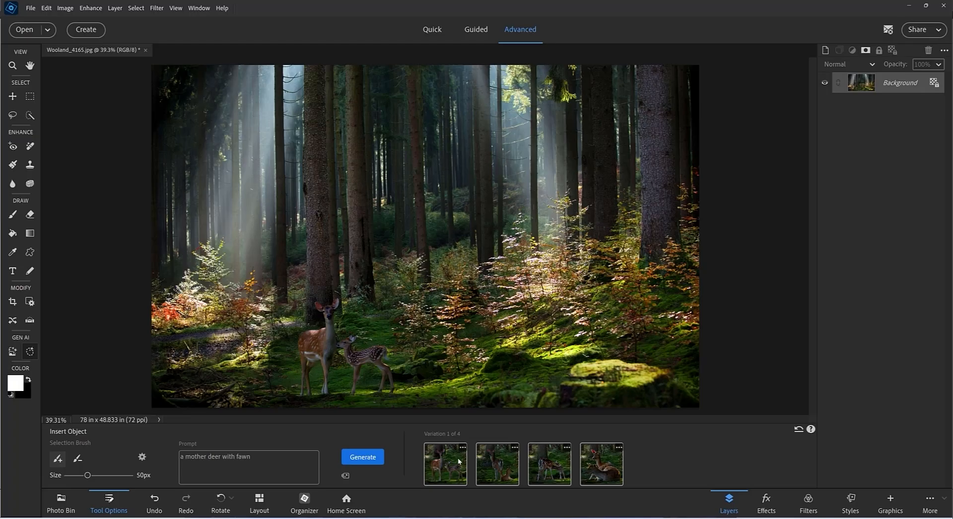
Preview the other three deer and fawn variations and return to the first one
click(479, 461)
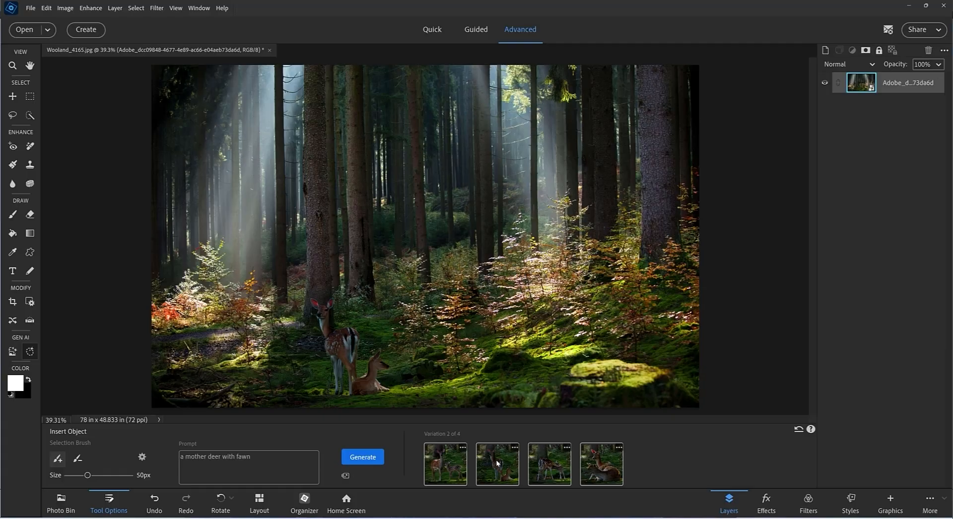
click(549, 464)
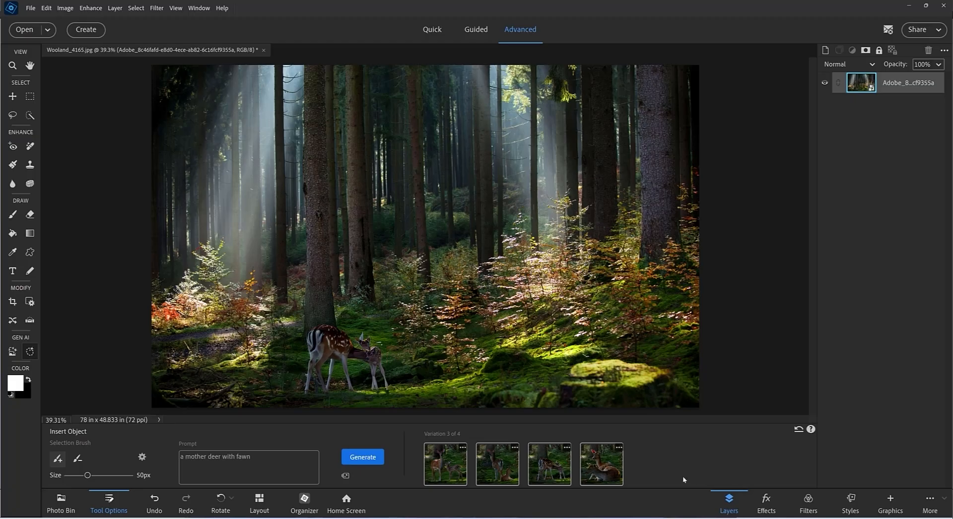
click(601, 461)
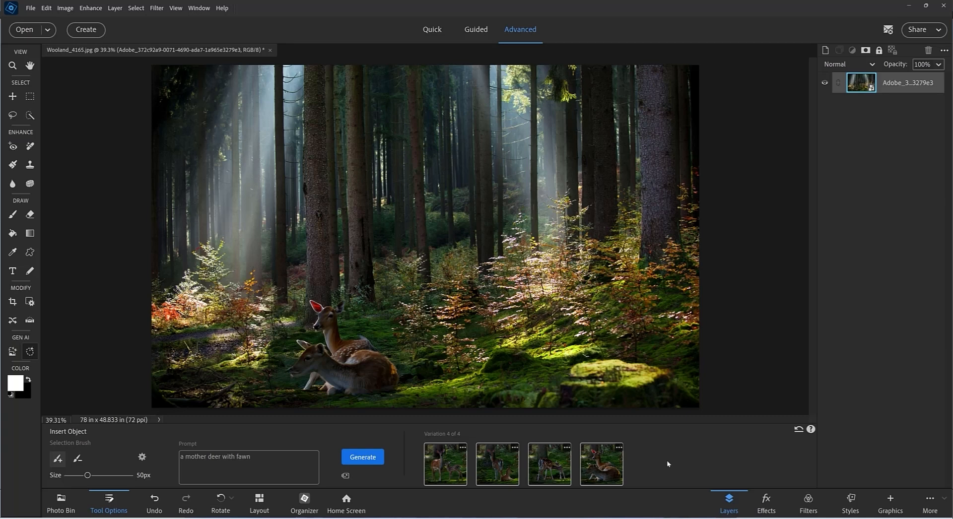
click(438, 464)
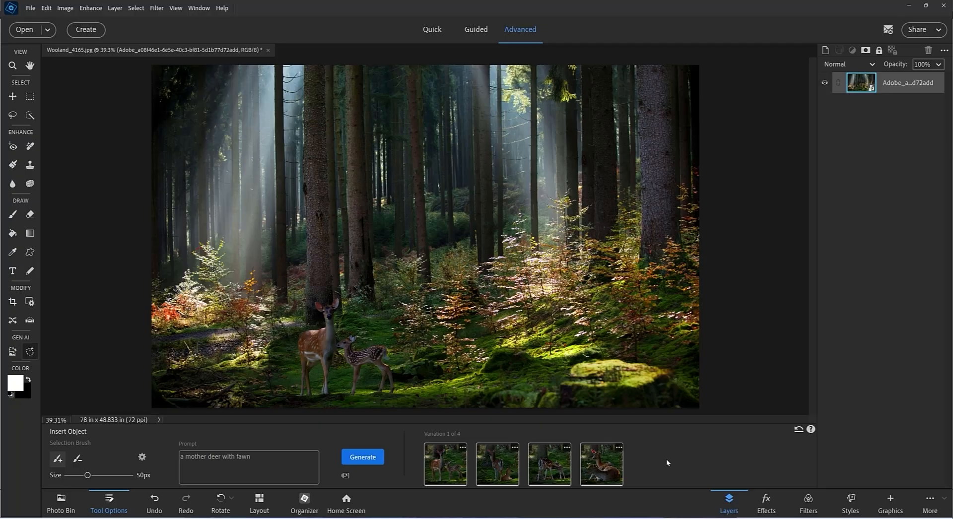
Generate a new set of deer and fawn variations, preview them and choose the second one
click(362, 463)
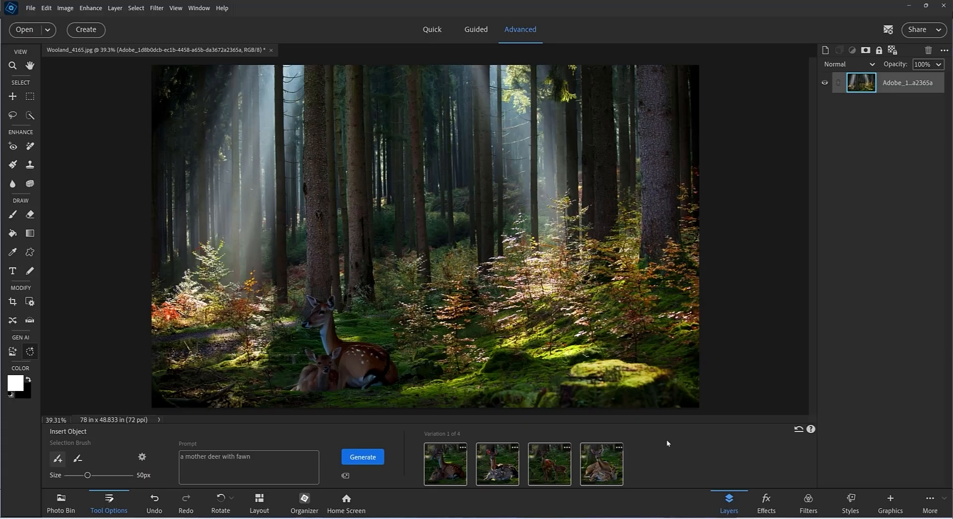
click(497, 464)
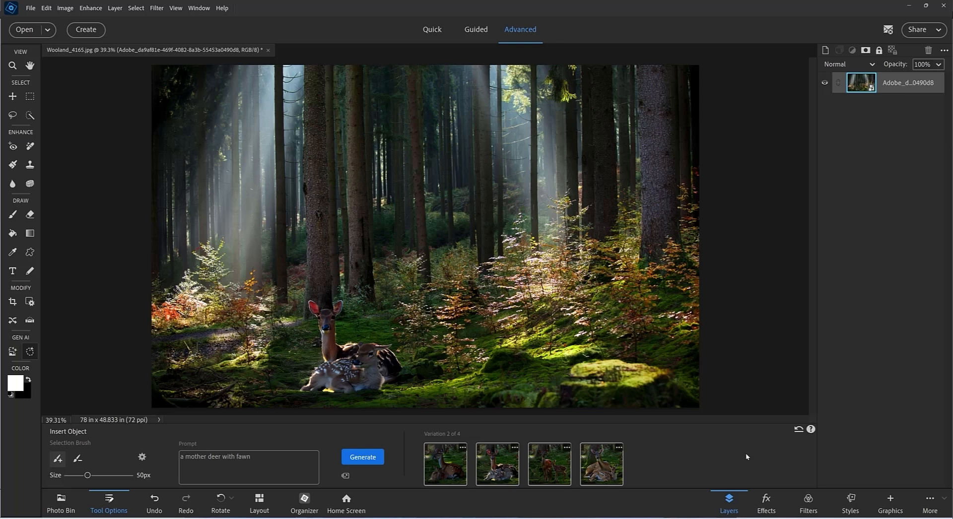
click(556, 467)
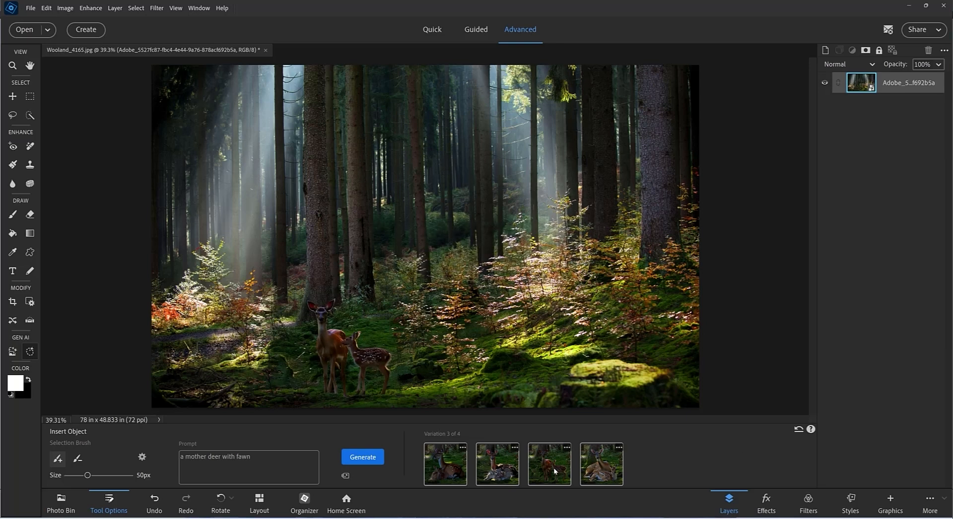
click(601, 464)
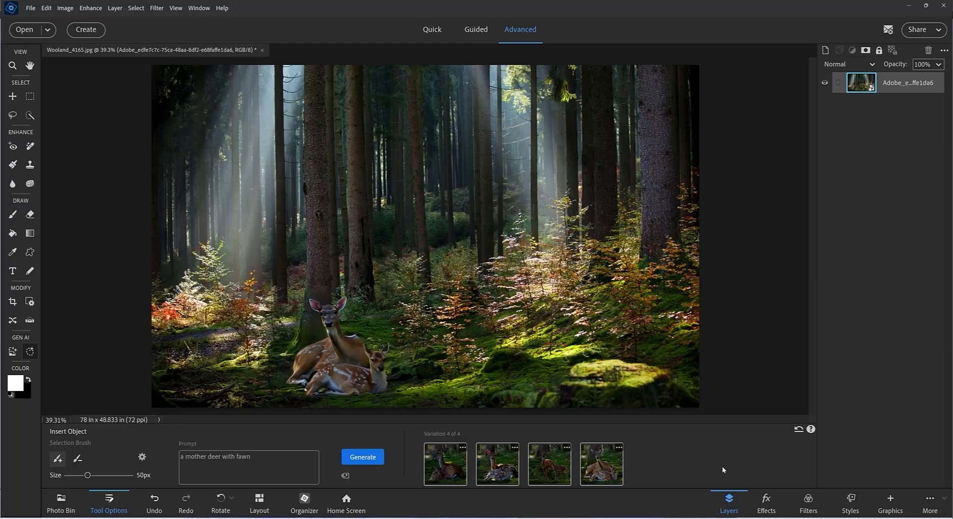
click(515, 483)
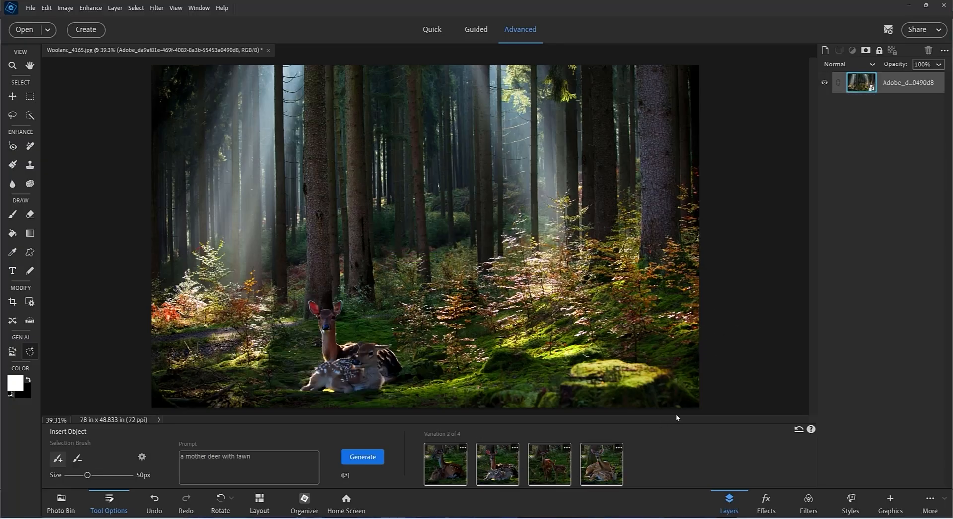
Generate another set from the deer and fawn prompt, compare the variations and choose the third, with both animals standing
click(363, 460)
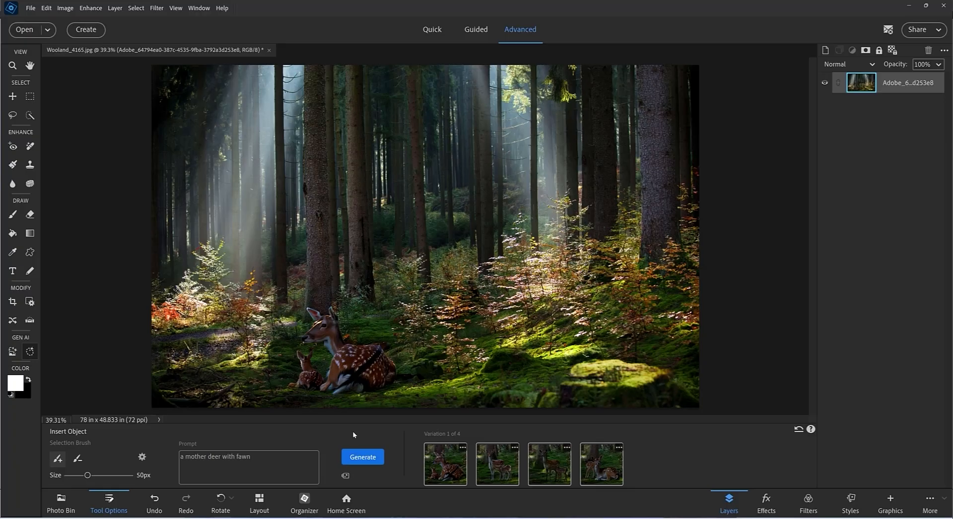
click(490, 462)
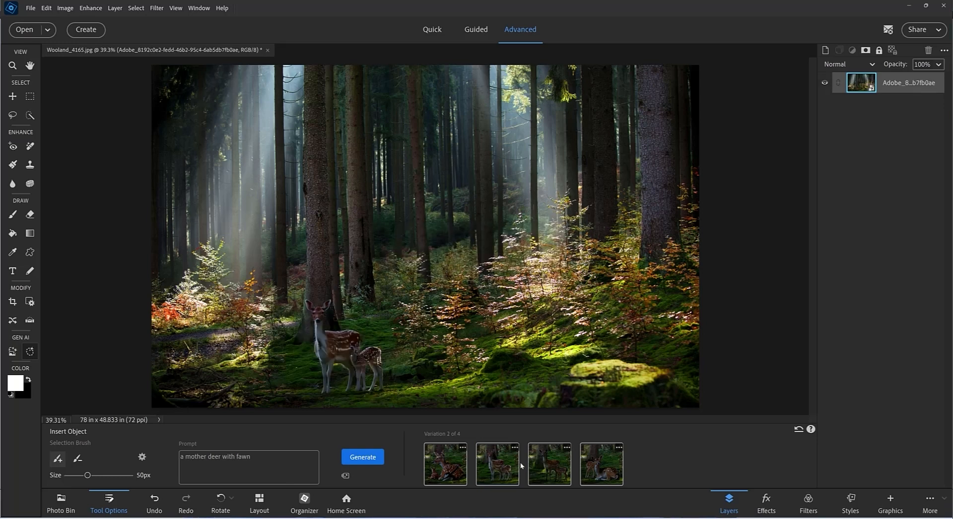
click(542, 467)
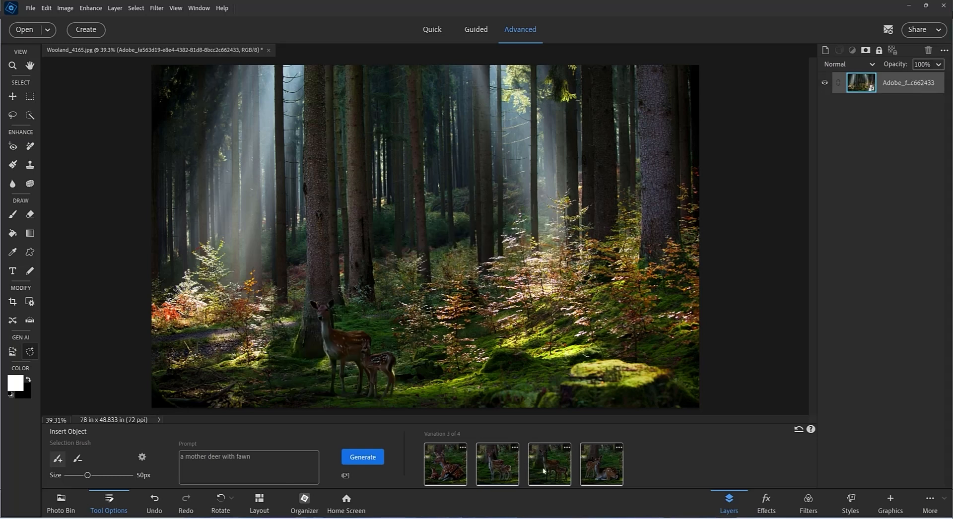
click(589, 470)
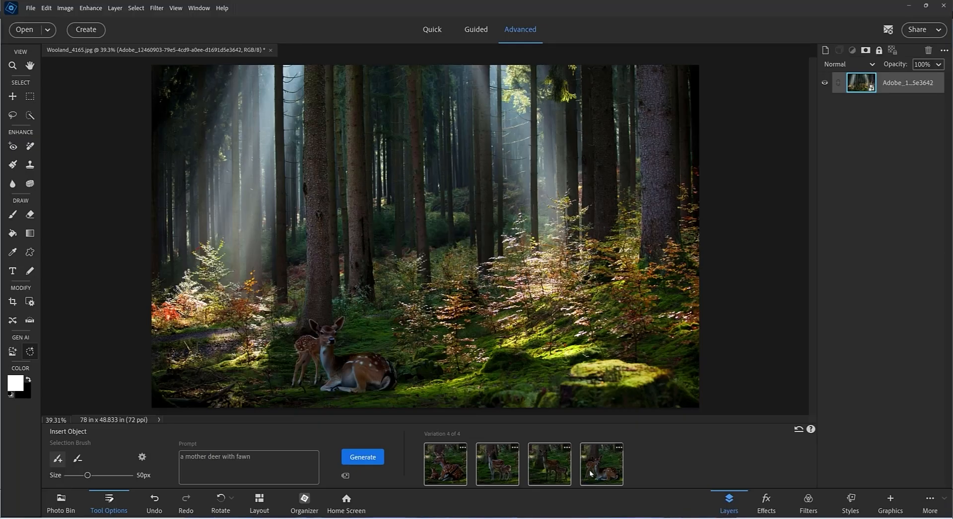
click(550, 464)
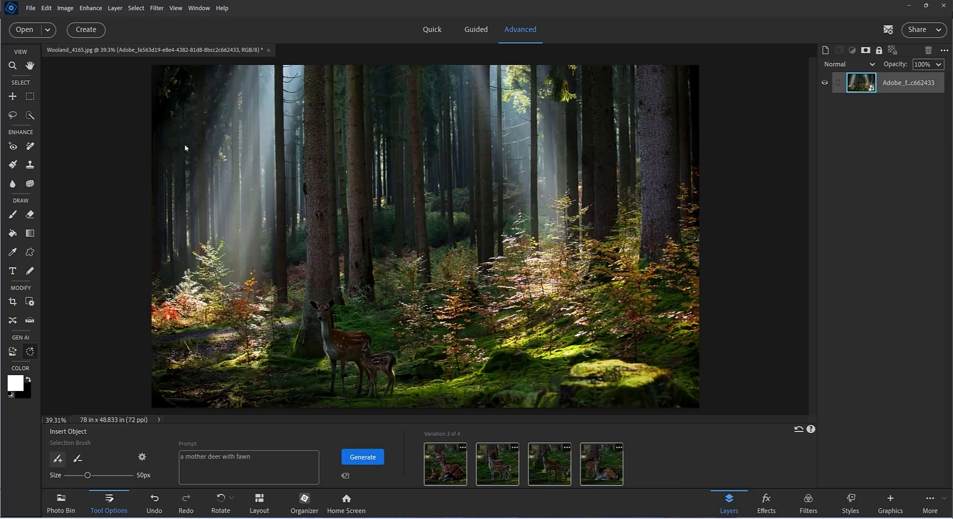
Add a Brightness/Contrast adjustment layer with brightness 26 and contrast 2 over the deer photo, and flatten the image
click(115, 8)
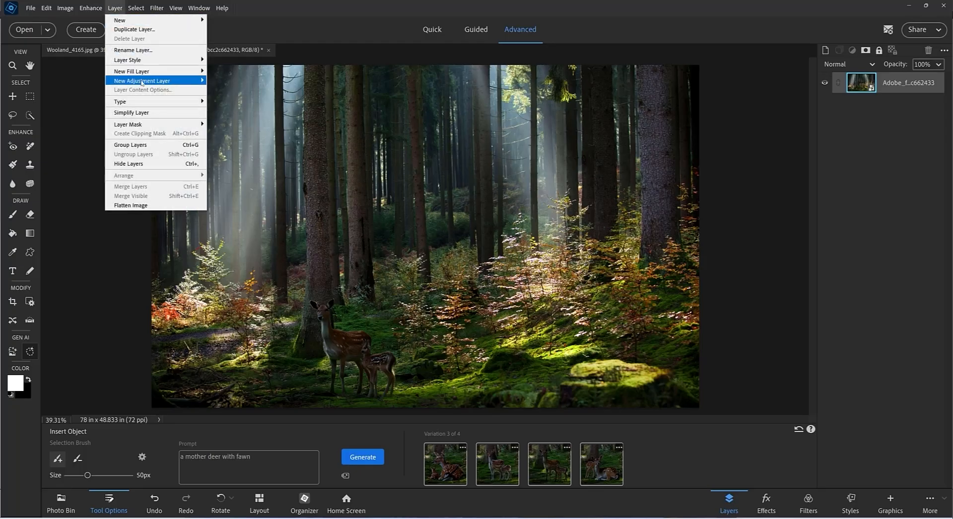
mouse_move(142, 82)
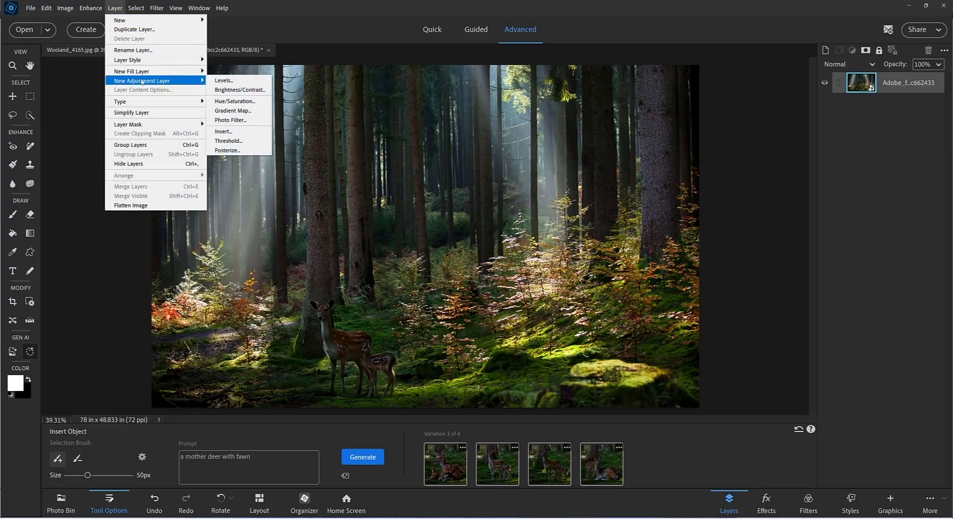
click(229, 92)
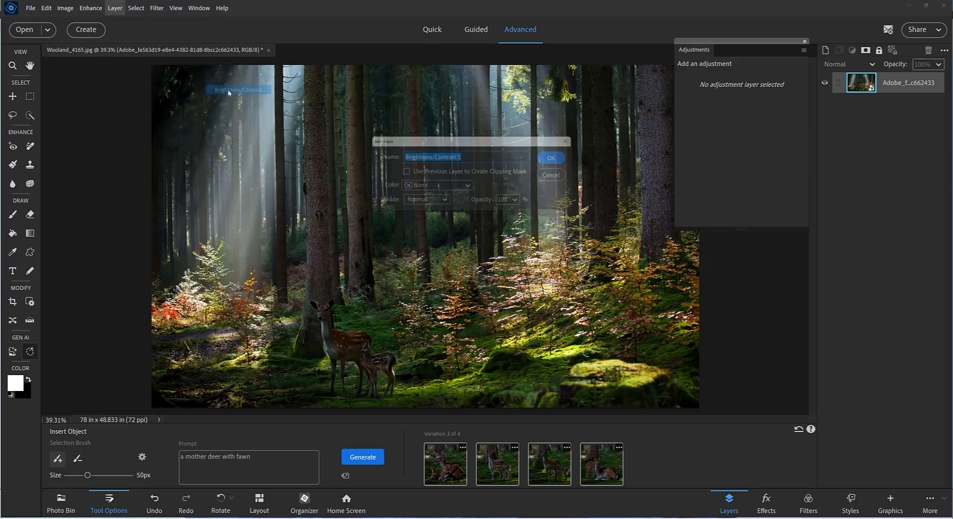
click(558, 158)
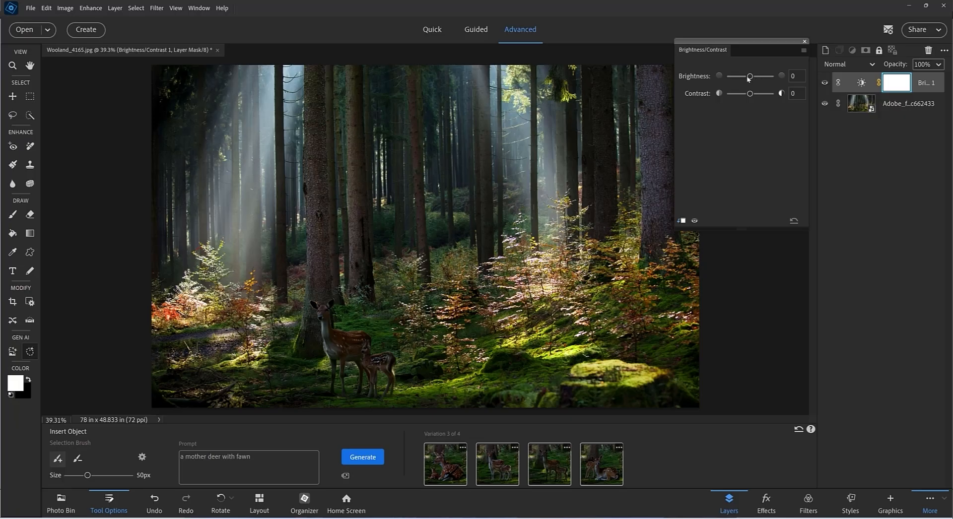
drag(748, 78, 755, 78)
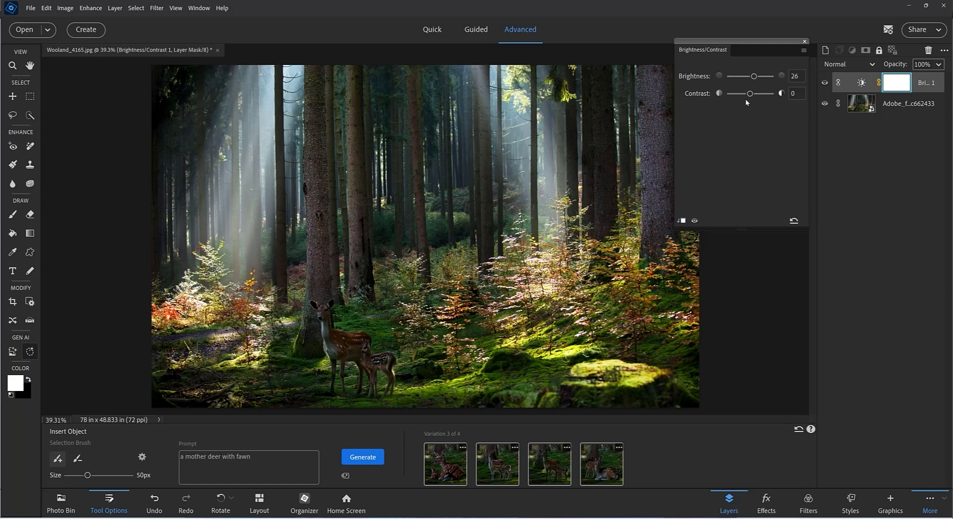
drag(747, 95, 752, 95)
click(115, 9)
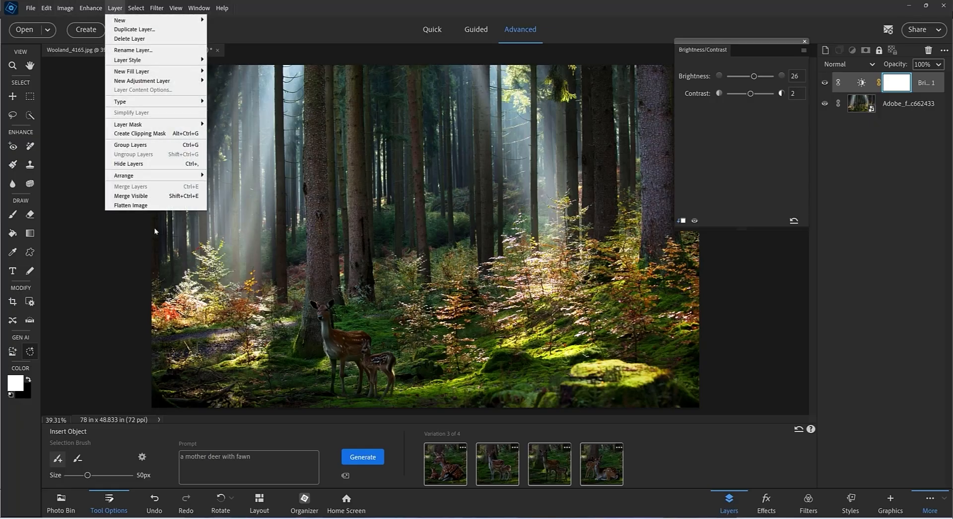
click(122, 205)
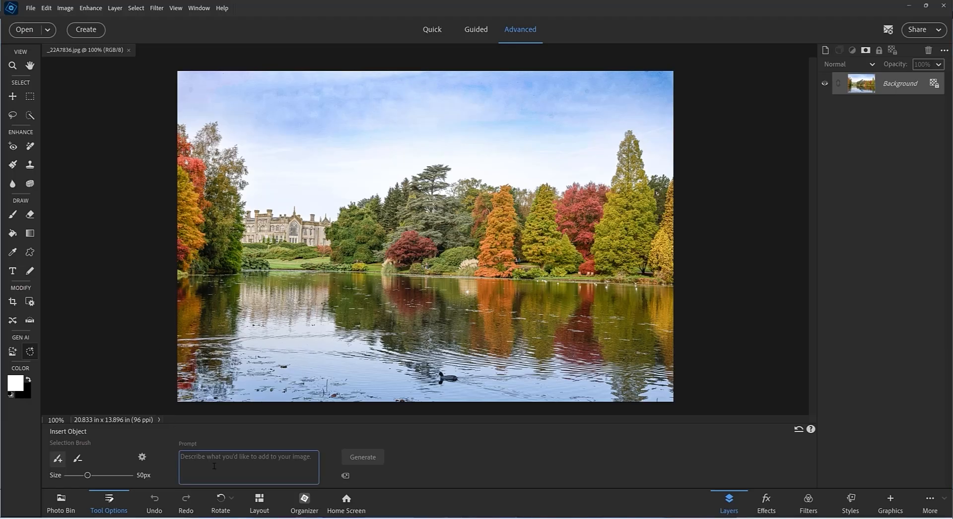
With Insert Object, brush over the mansion across the lake at 32 px and generate "a castle" there
text(a cast)
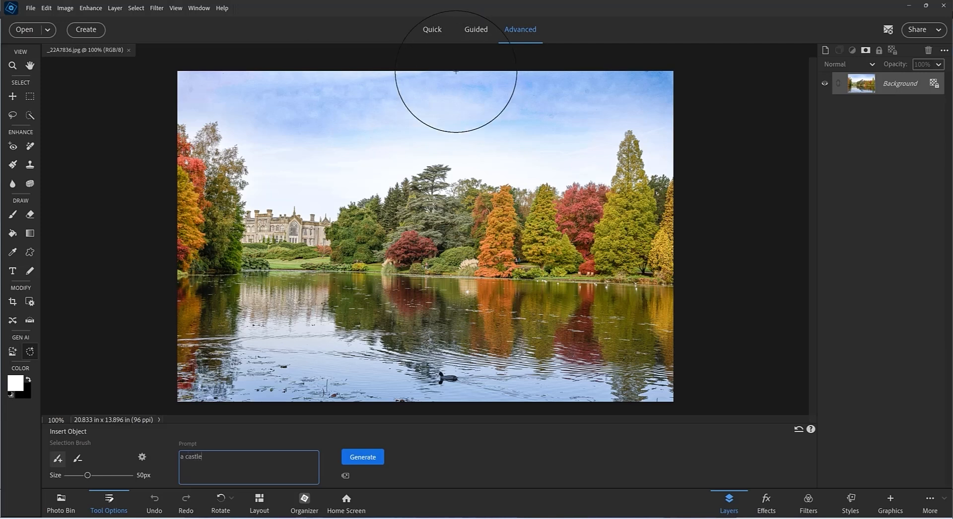
text(le)
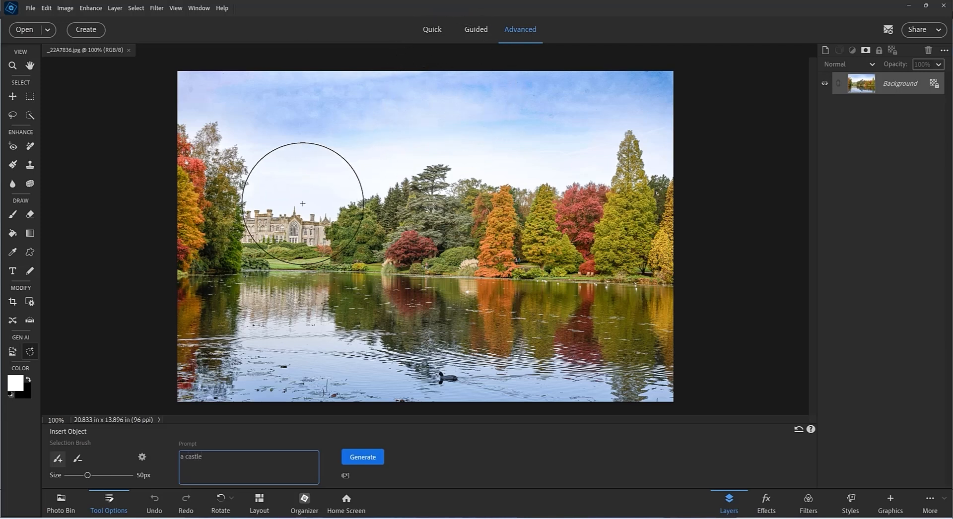
text([[[[[[[)
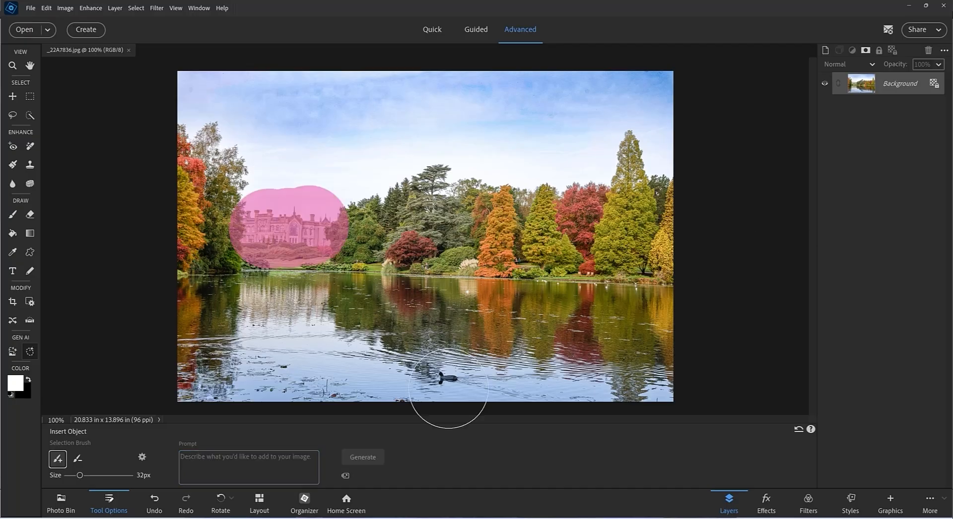
click(261, 475)
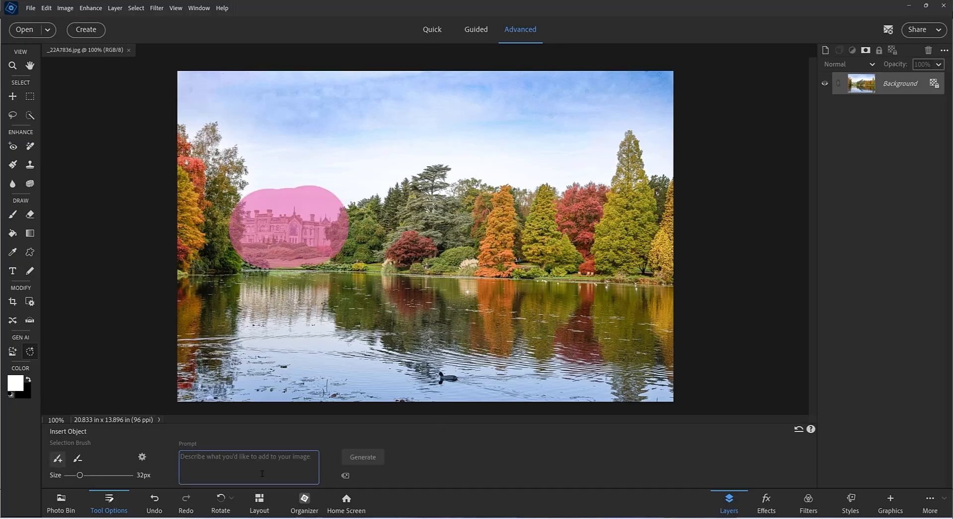
text(a castle)
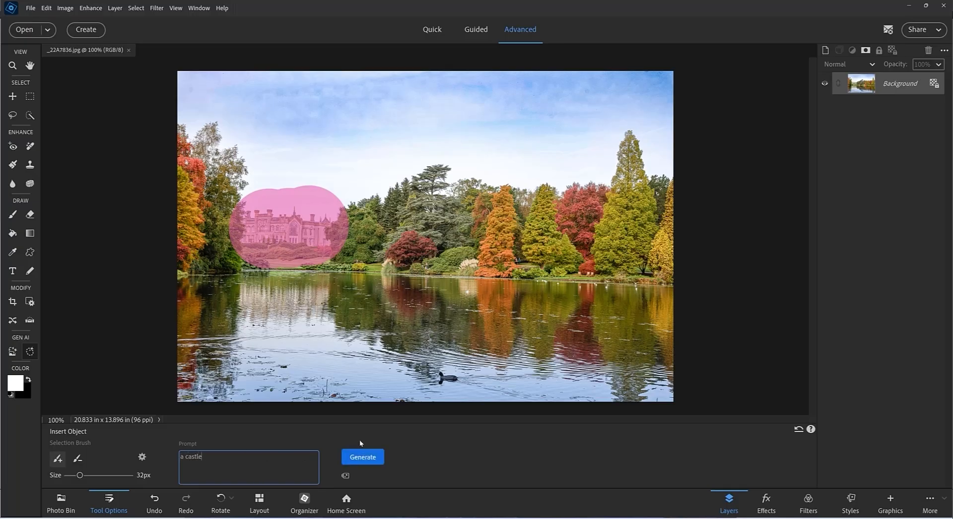
click(370, 457)
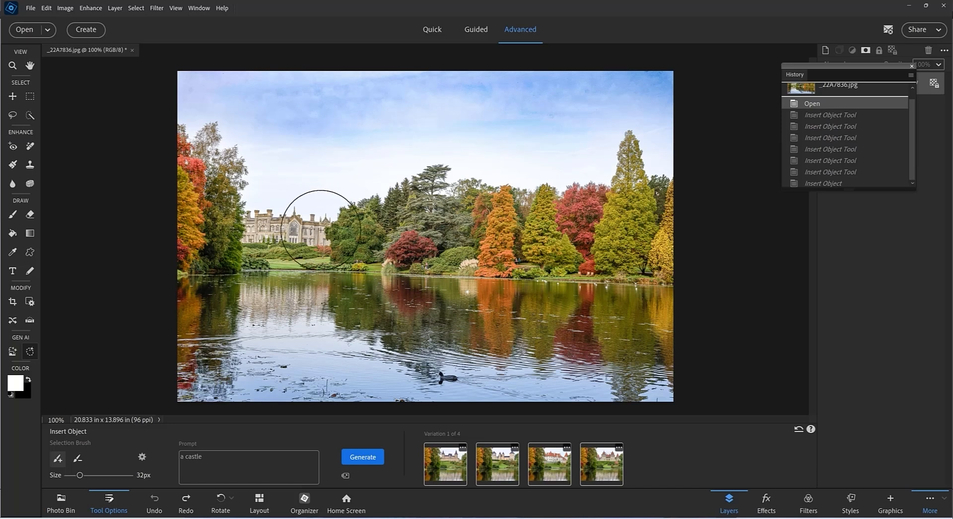
Brush over both the mansion and its reflection in the lake, and generate the castle from the same prompt
mouse_move(318, 231)
mouse_down()
mouse_move(264, 228)
mouse_move(259, 283)
mouse_up()
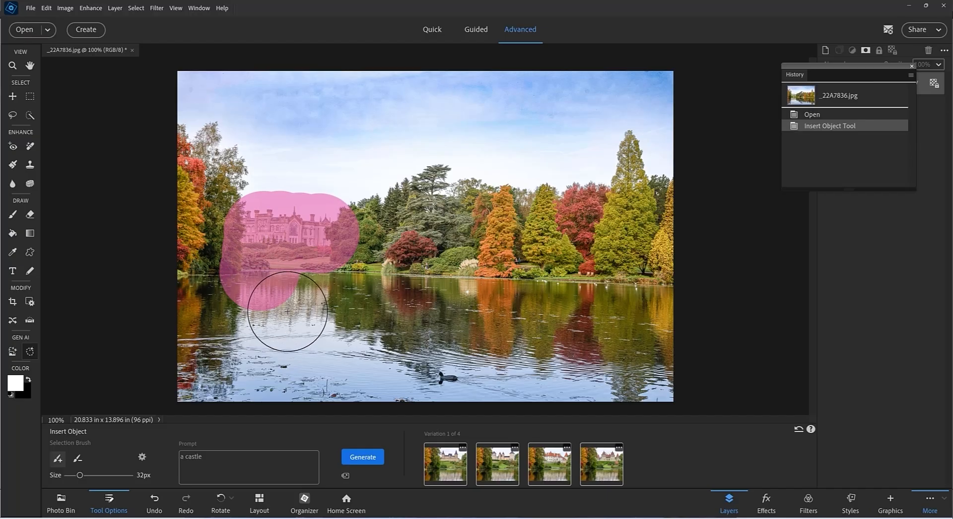
mouse_move(298, 309)
mouse_down()
mouse_move(334, 298)
mouse_move(253, 293)
mouse_up()
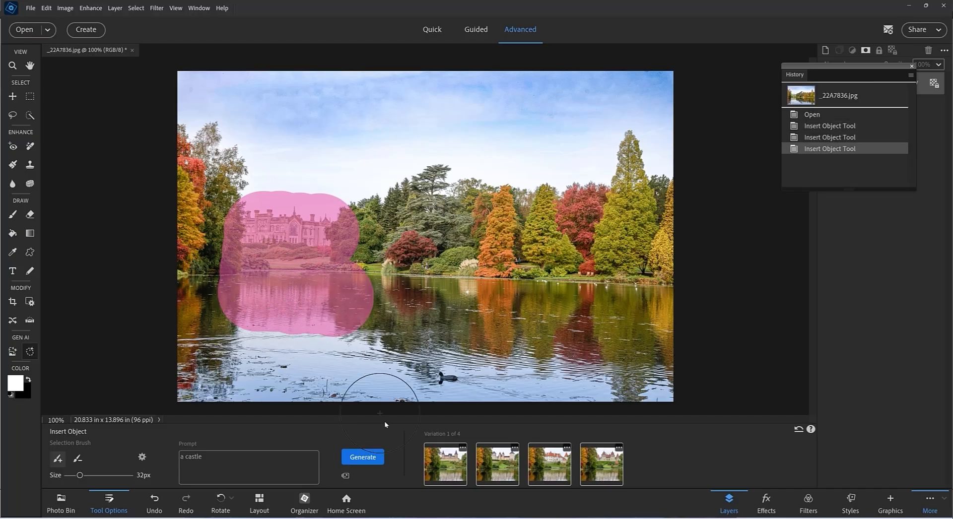
click(364, 459)
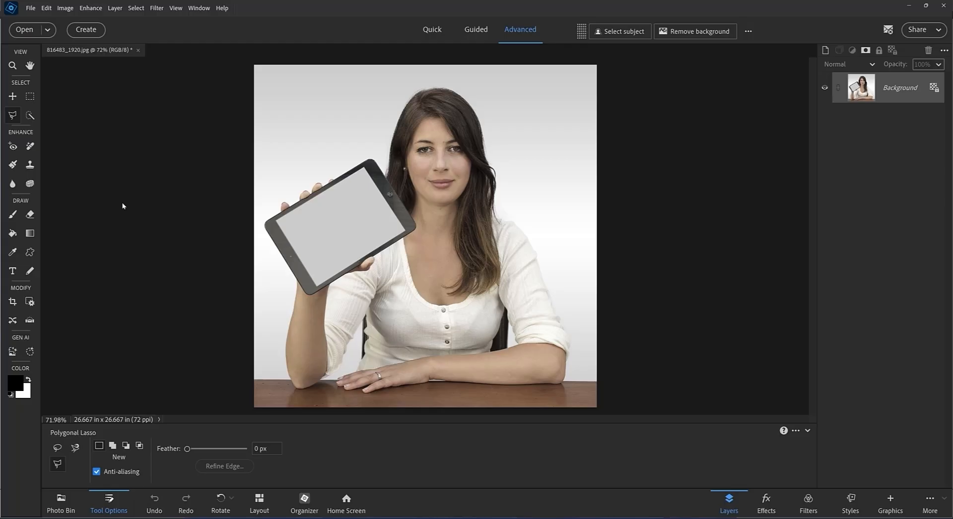
Select the tablet's blank screen corner to corner with the Polygonal Lasso, and move the floating selection bar clear of the photo
click(319, 289)
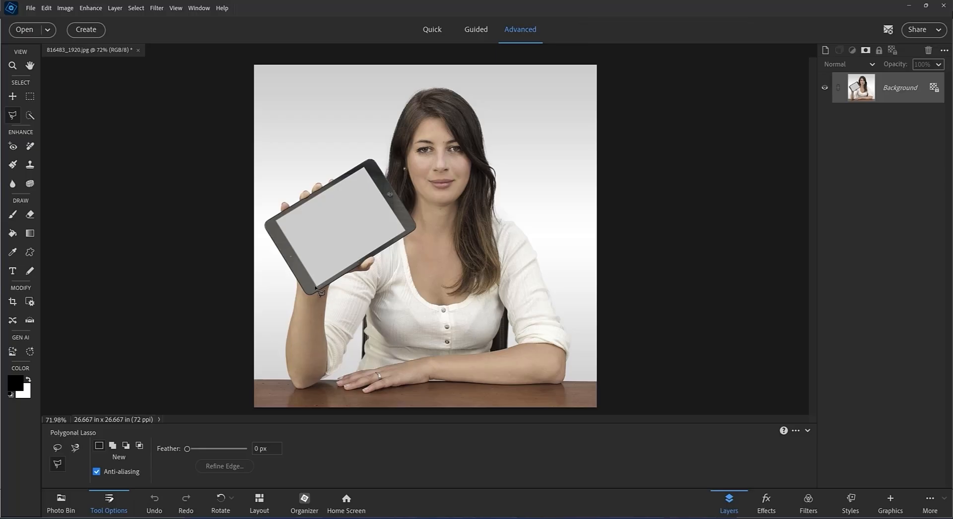
click(405, 232)
click(364, 168)
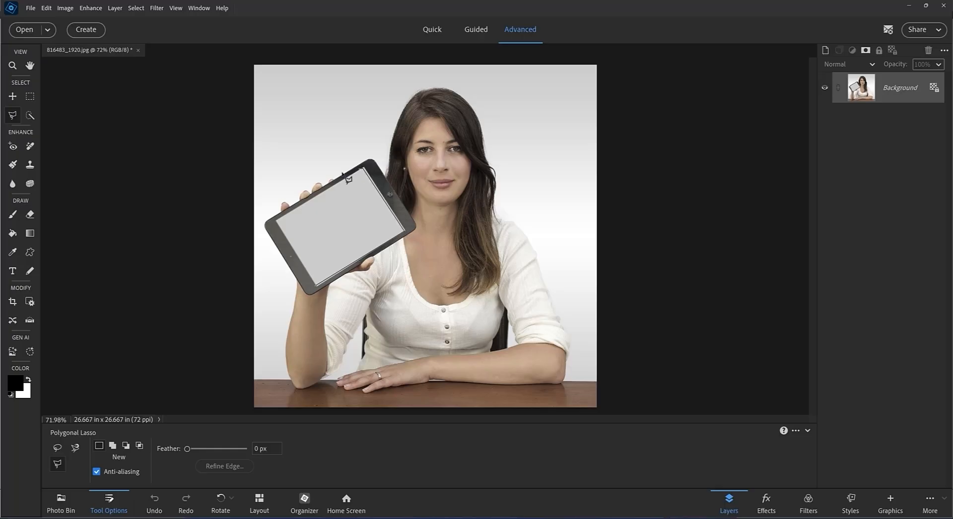
click(277, 222)
click(320, 292)
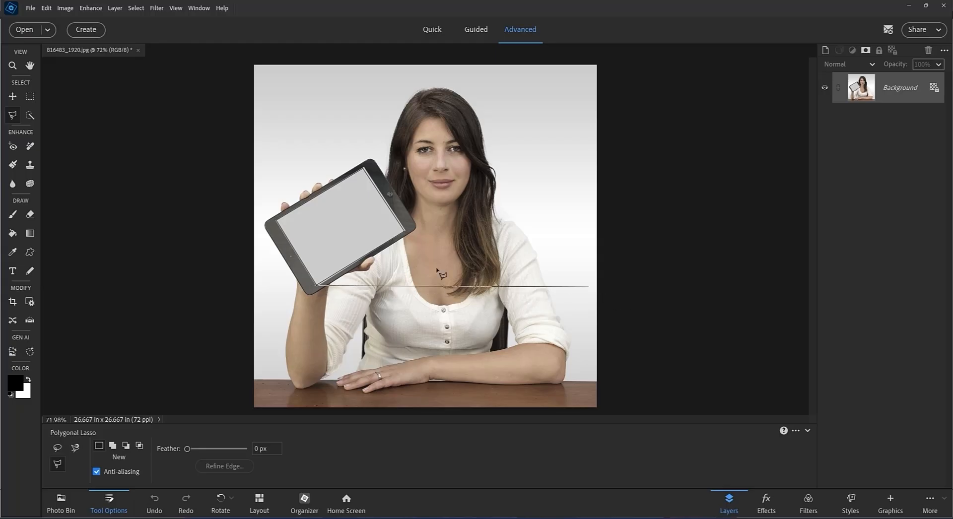
click(317, 288)
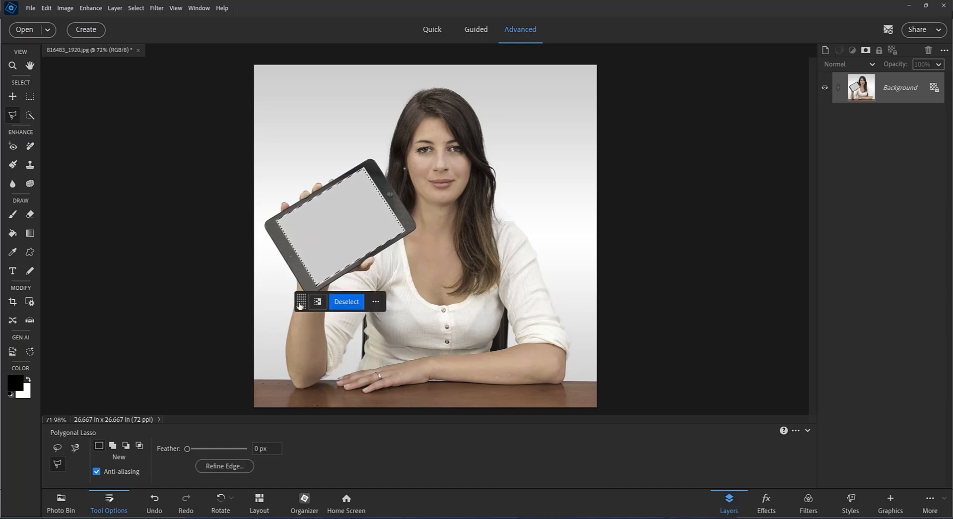
drag(301, 302, 671, 163)
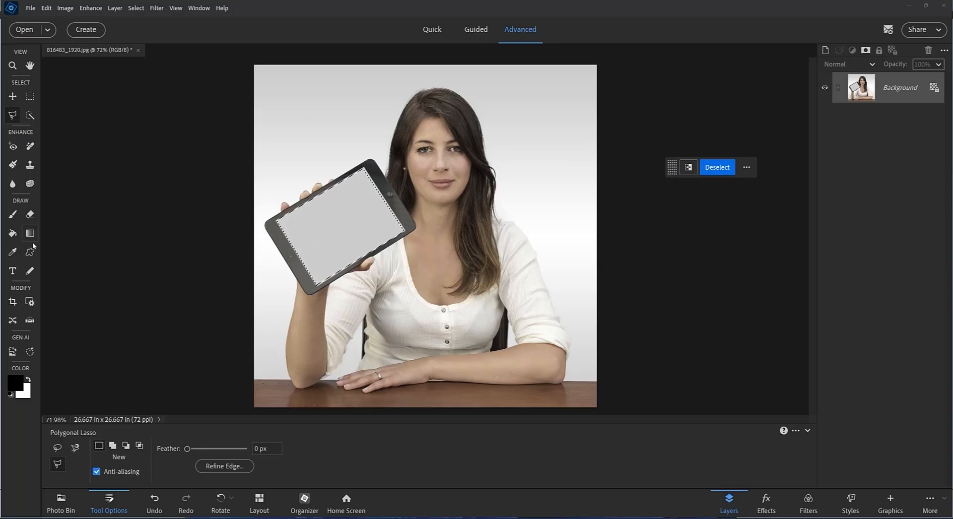
Use Insert Object on the selected tablet screen to generate "a ginger cat"
click(31, 352)
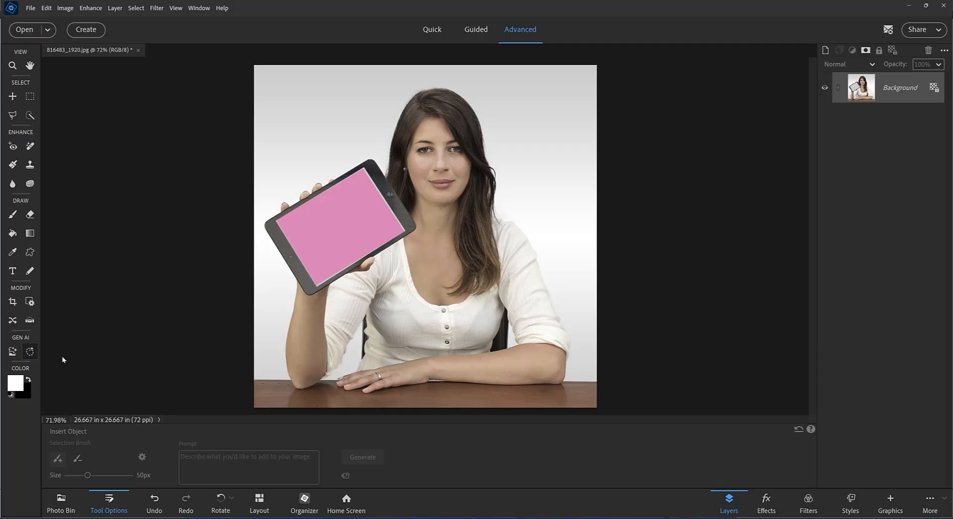
click(215, 467)
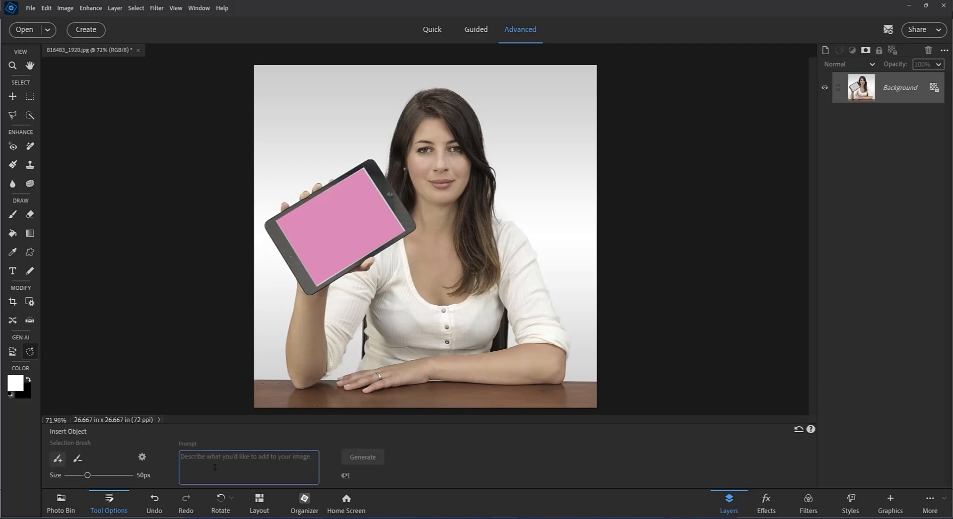
text(a gin)
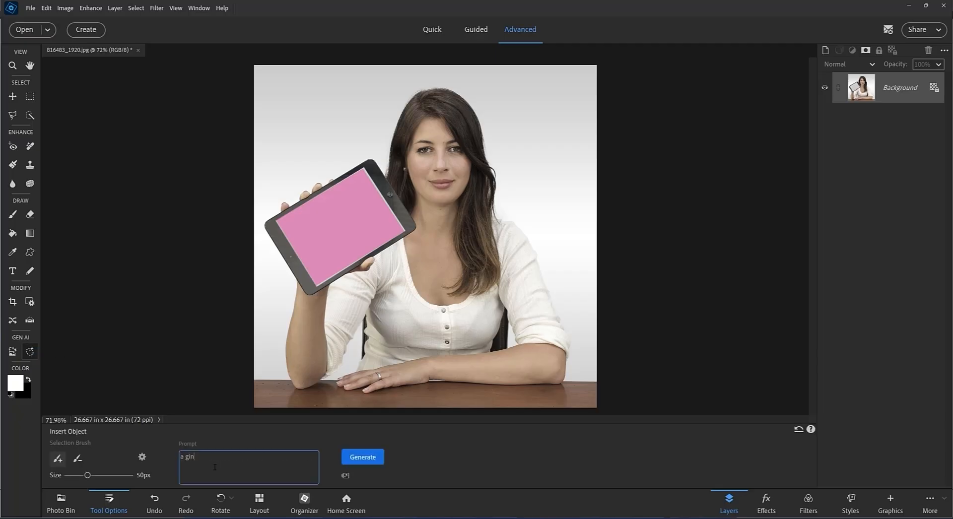
text(ger cat)
click(366, 463)
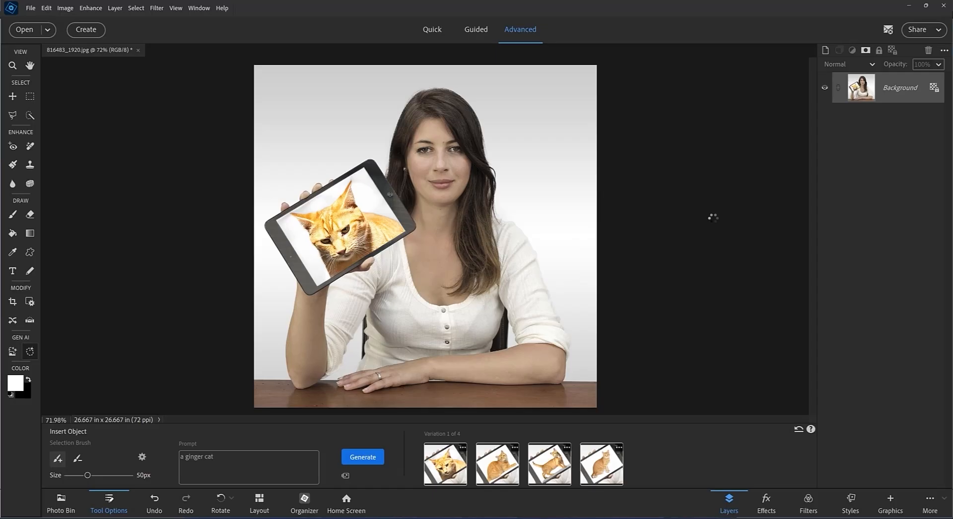
Compare the ginger cat variations on the tablet and choose the third, with the cat standing
click(497, 464)
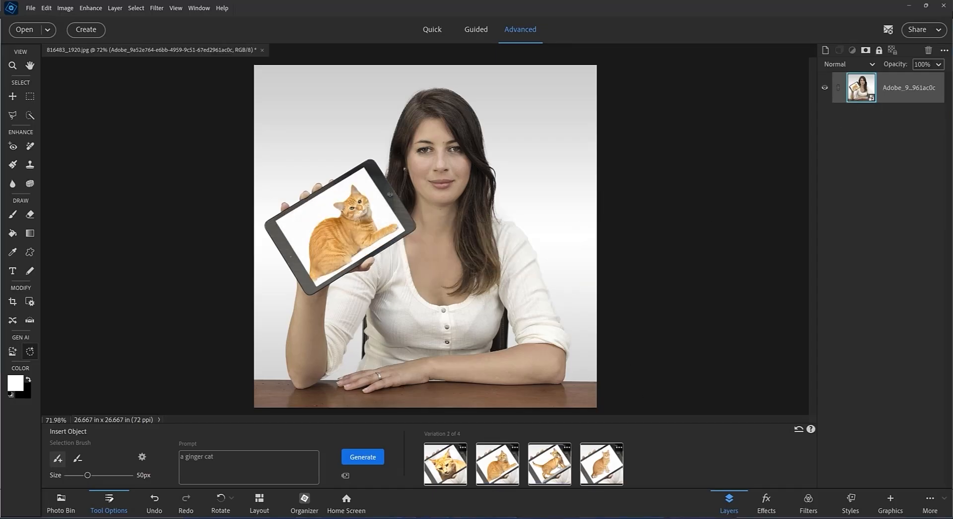
click(549, 466)
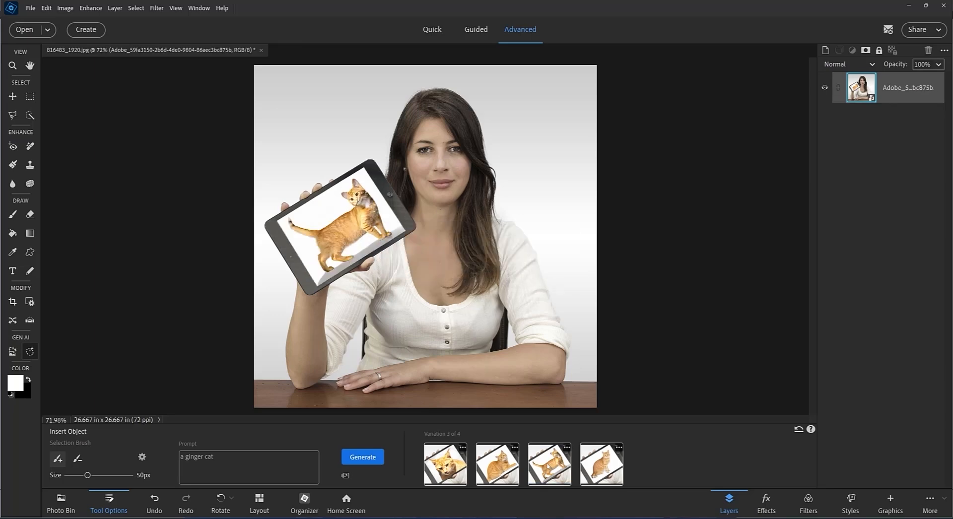
click(604, 467)
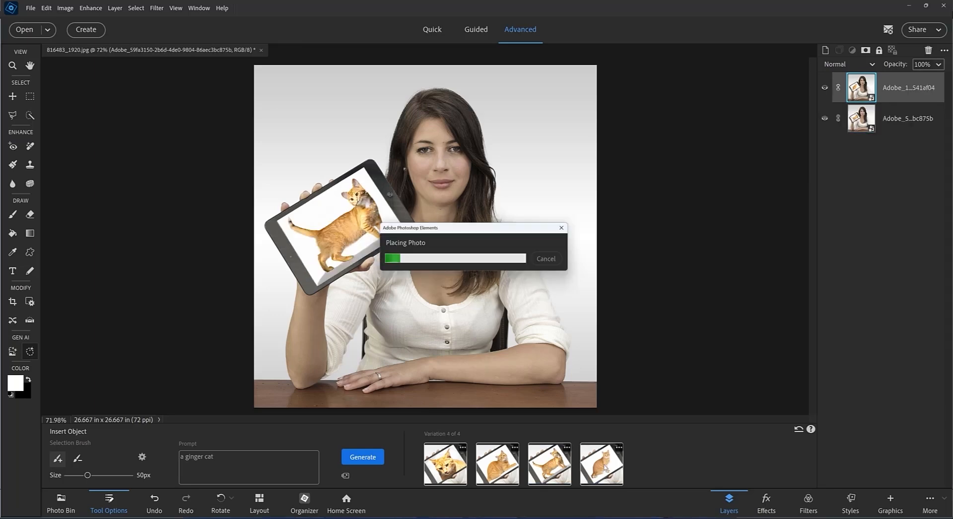
click(547, 461)
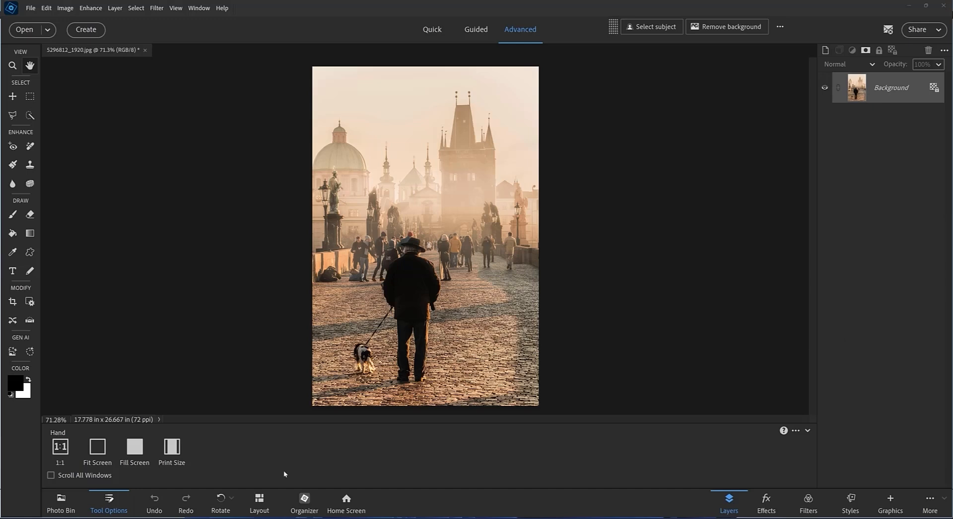
Extend the canvas of the bridge photo equally on both sides with the Crop tool to about 48 in wide
click(12, 300)
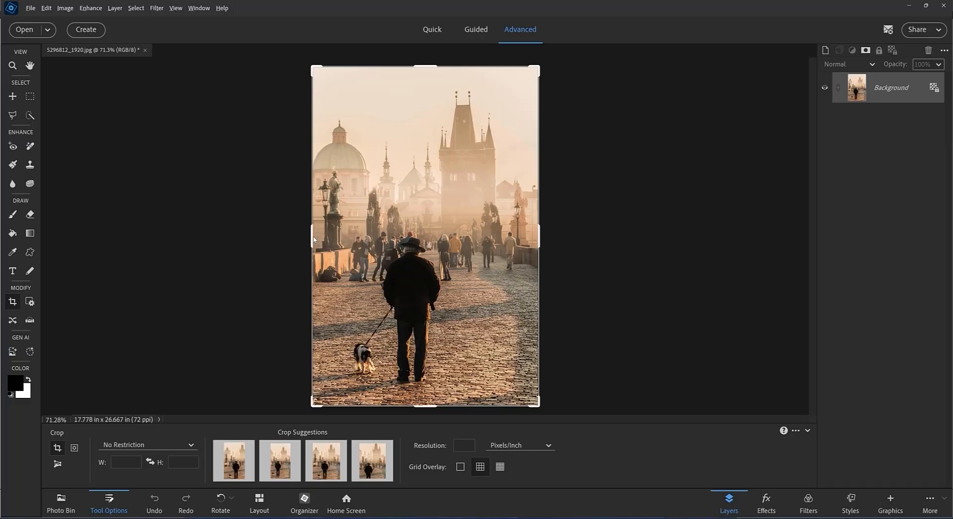
drag(313, 240, 119, 232)
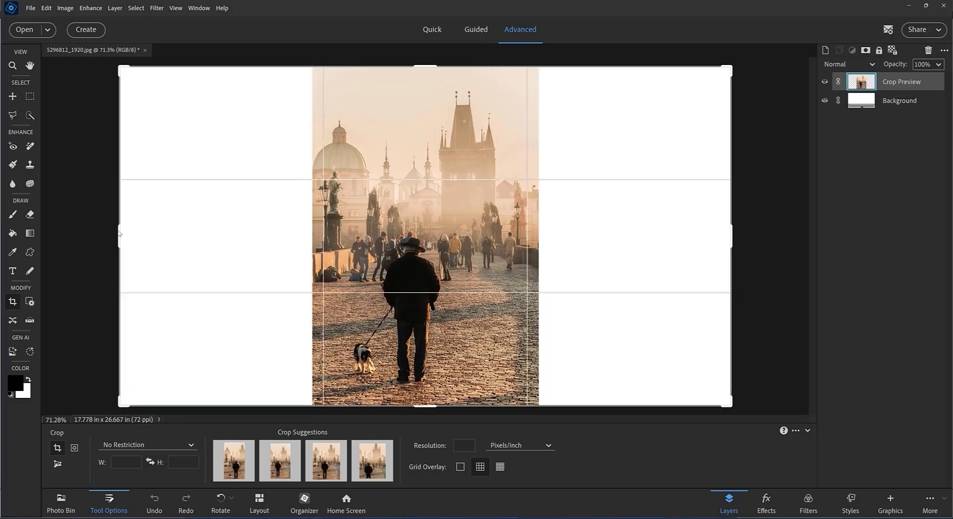
click(439, 405)
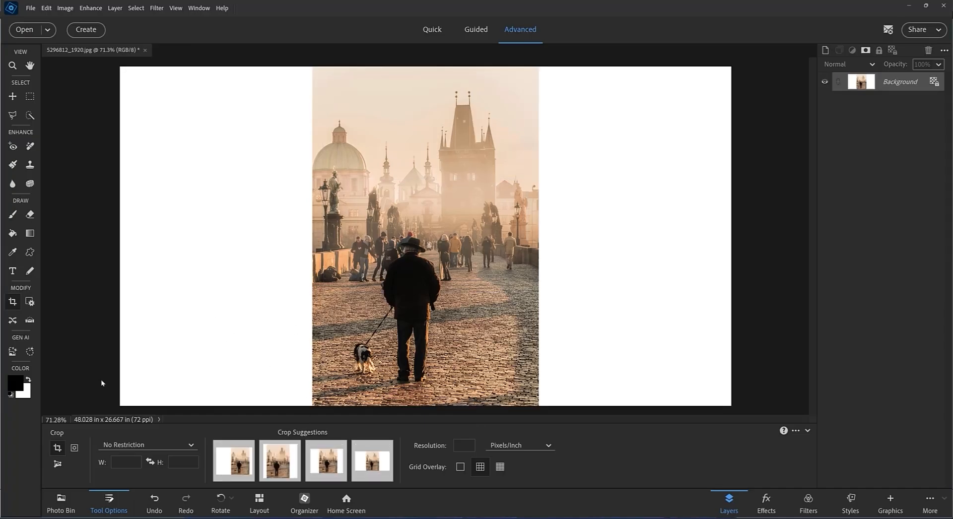
Select the blank areas on both sides of the bridge photo with added rectangular marquees, slightly overlapping the picture's edges
click(29, 97)
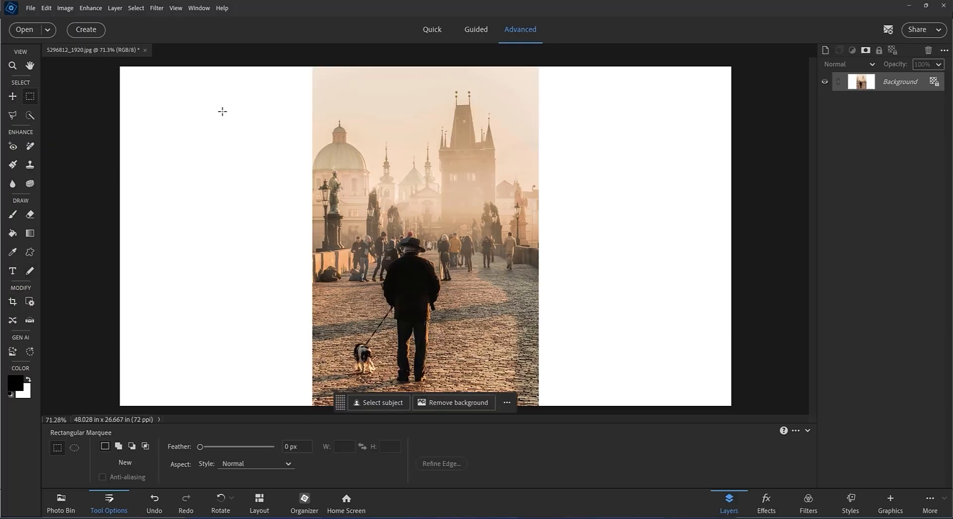
drag(115, 63, 323, 411)
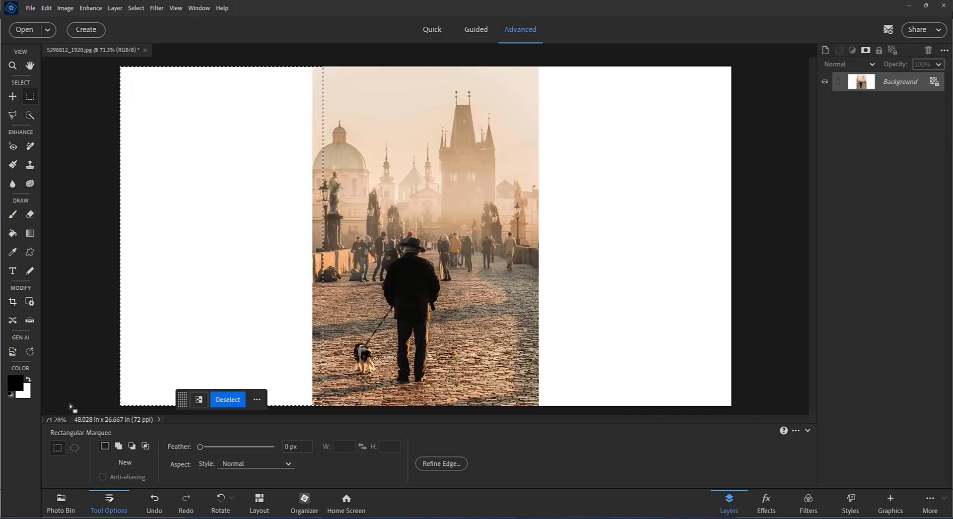
click(119, 446)
drag(740, 64, 527, 407)
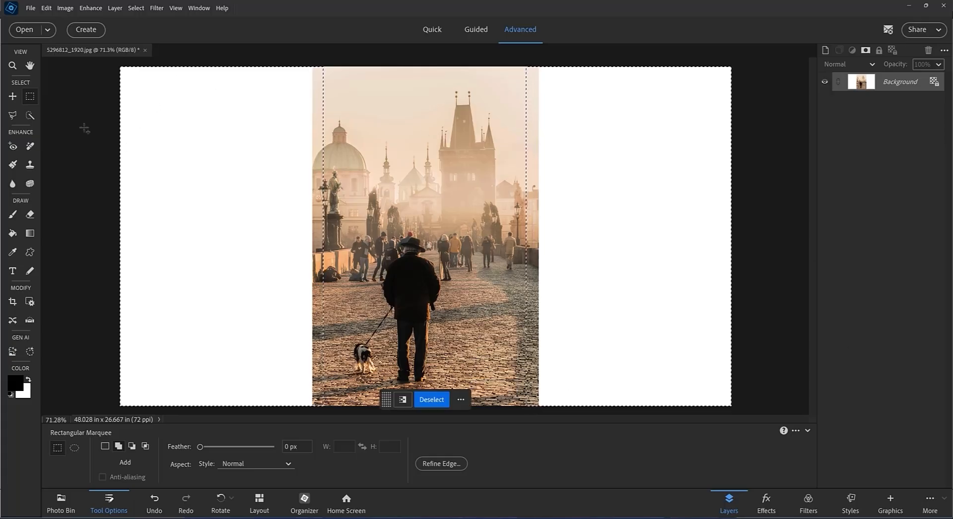
Use Insert Object on the selected blank sides of the bridge photo to generate "European city at sunrise"
click(30, 352)
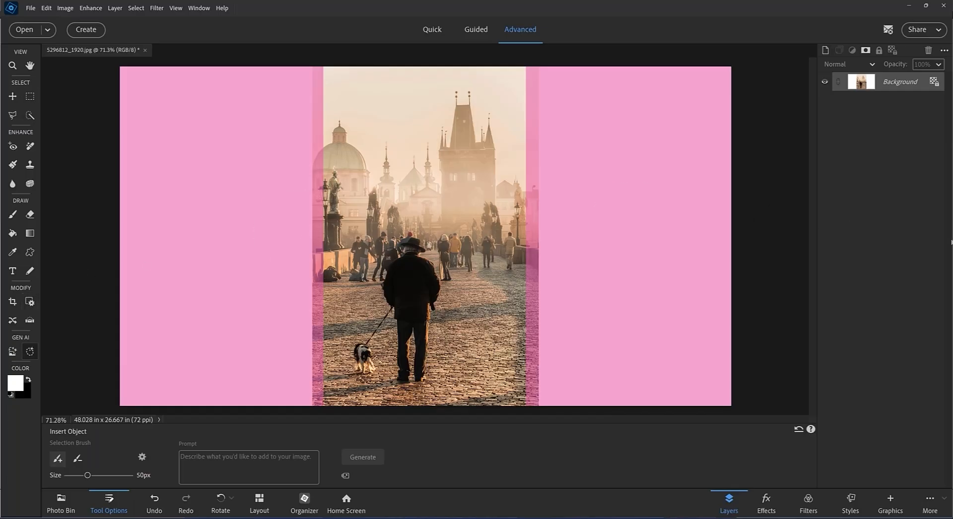
click(198, 457)
text(Europe)
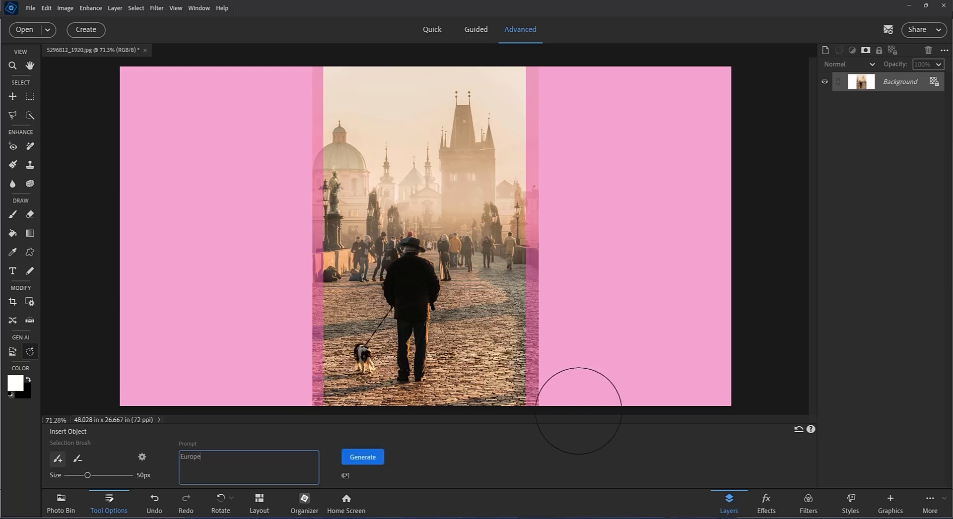
text(an city at sunrise)
click(366, 462)
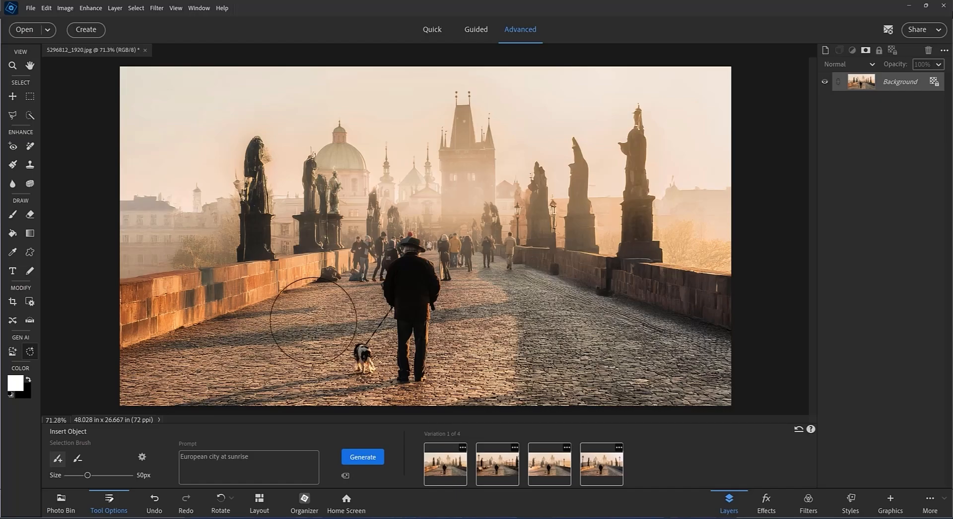
Compare the generated bridge photo variations and choose the second, with street lamps and benches
click(493, 465)
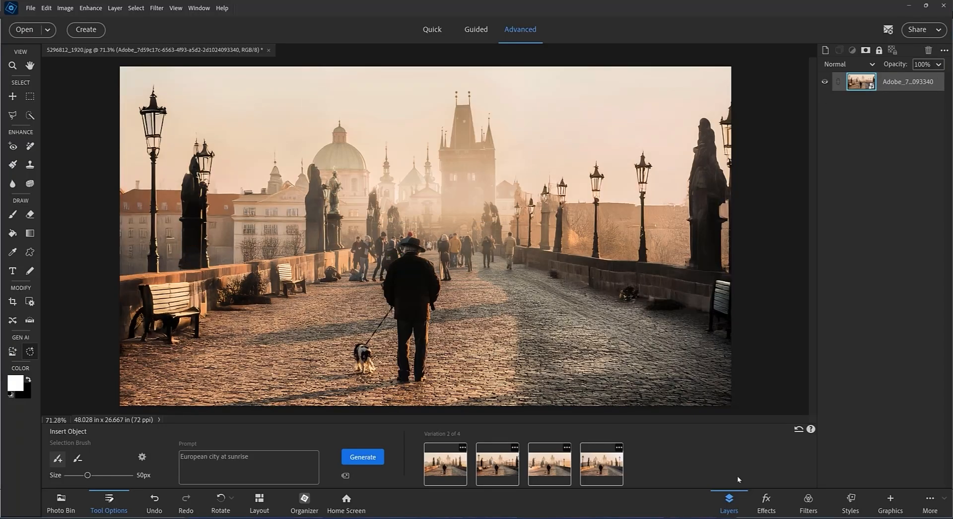
click(549, 467)
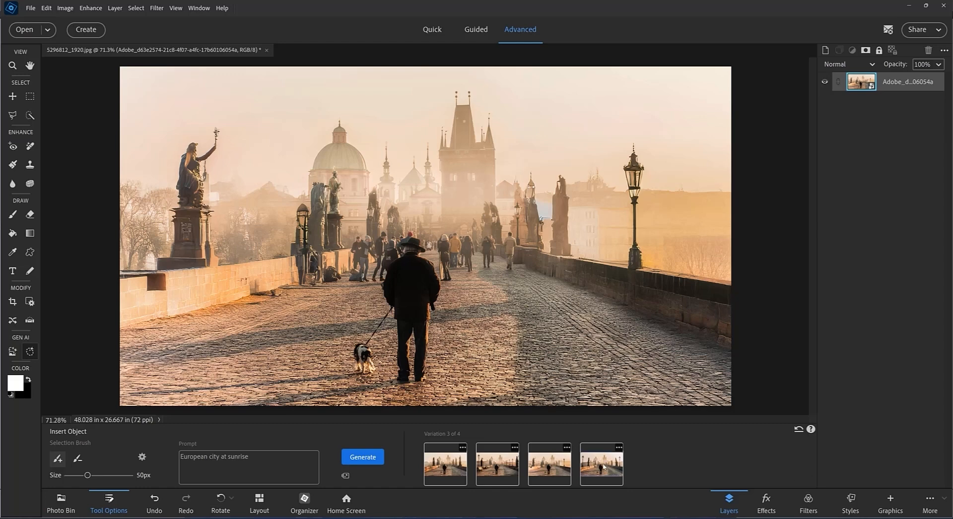
click(584, 470)
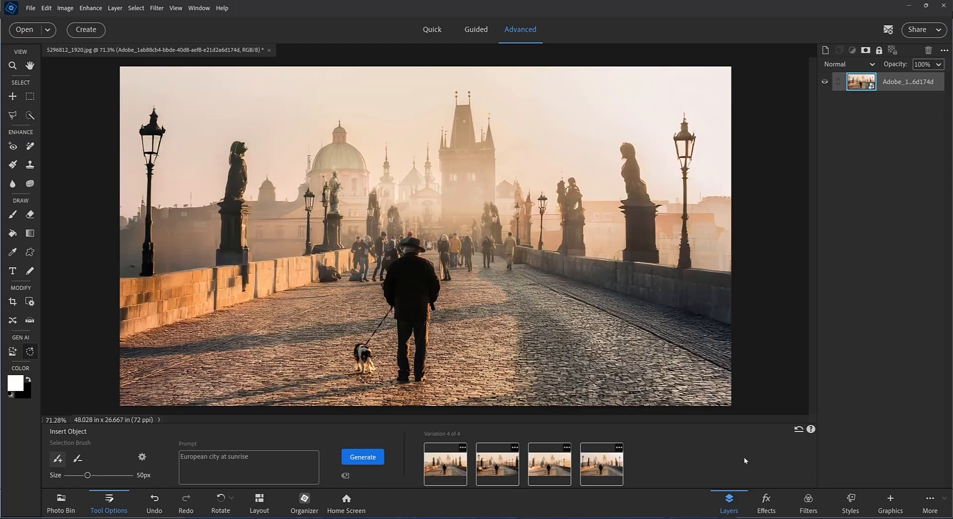
click(506, 464)
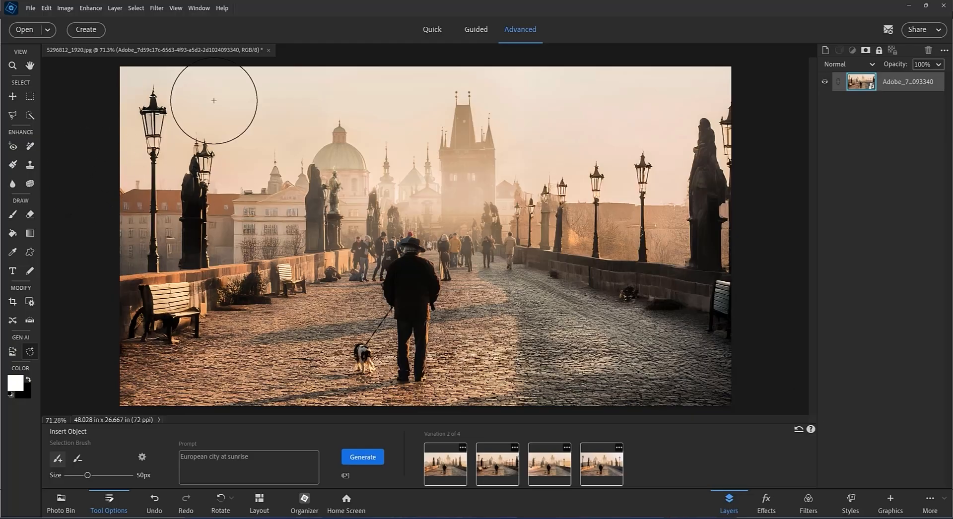
Compare the opened bridge photo with its extended version by switching between the Open and latest Insert Object history states
click(199, 8)
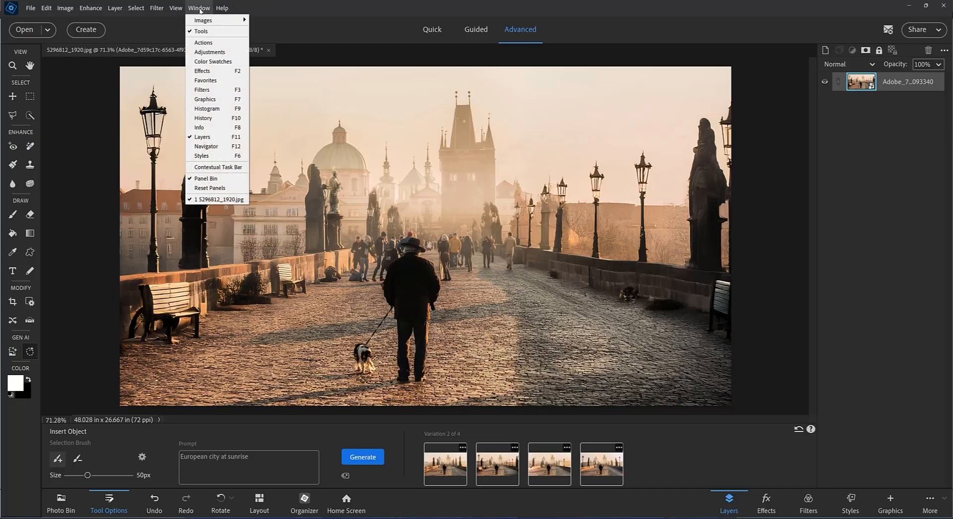
click(205, 119)
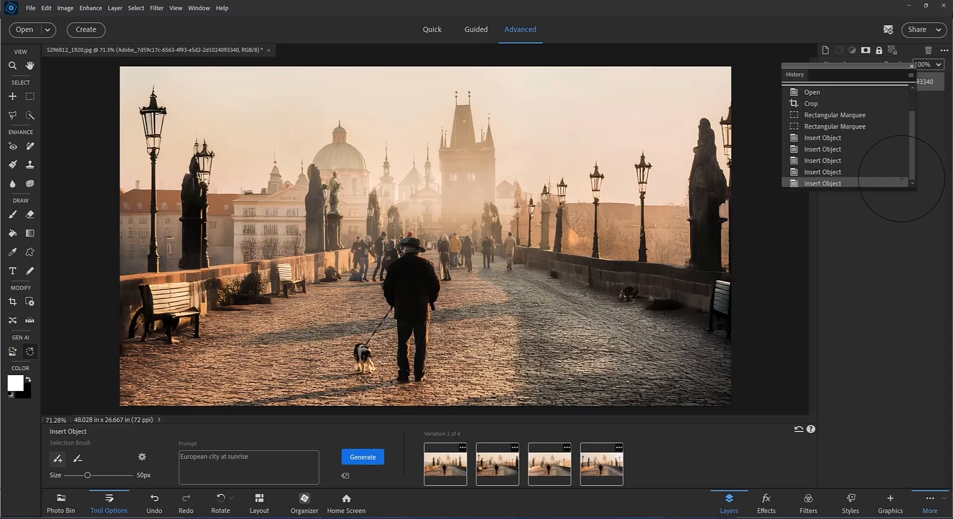
click(821, 92)
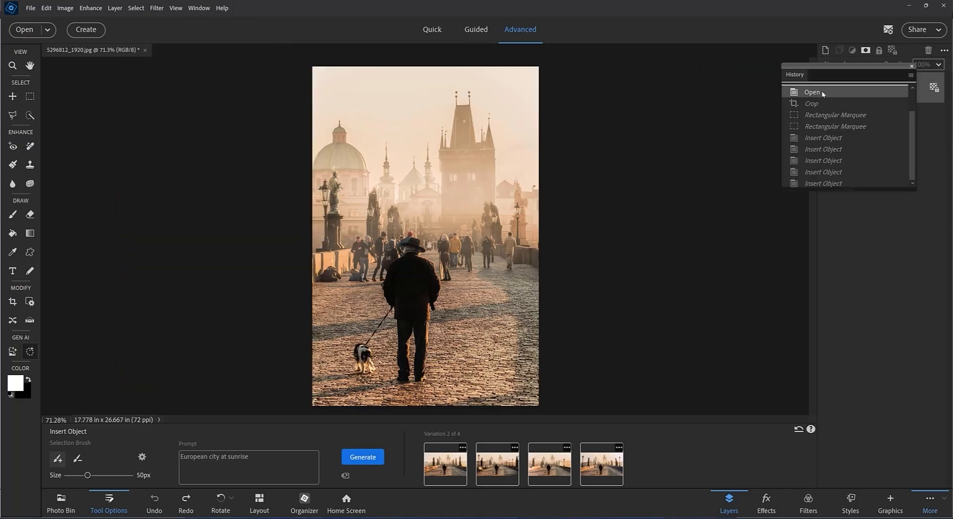
click(823, 182)
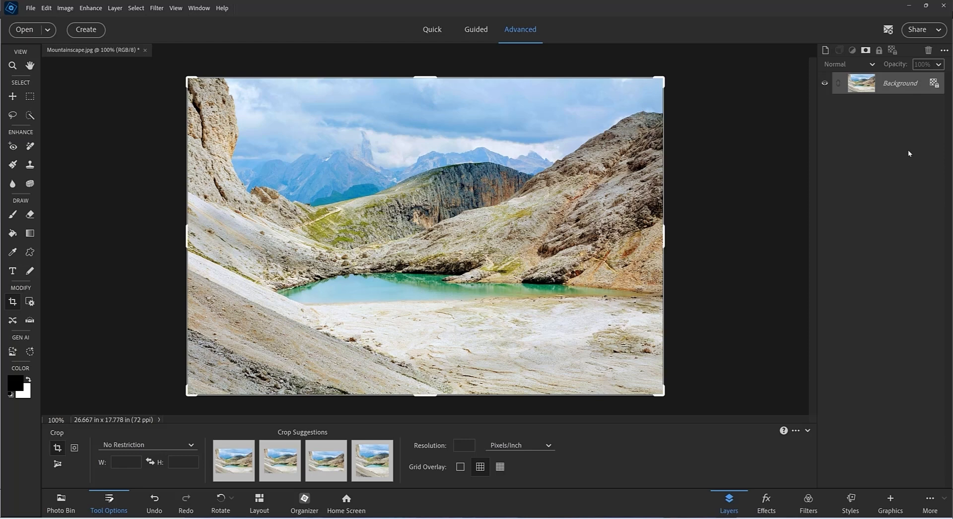
Extend the mountain photo's canvas equally on both sides to about 41 in wide with Crop, repositioning the contextual task bar and toggling its pin option
drag(188, 235, 60, 231)
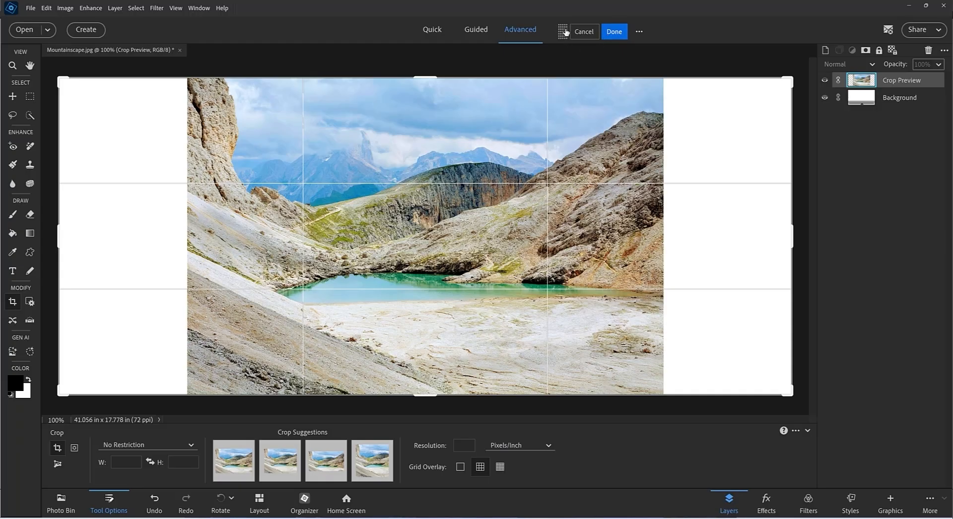
drag(561, 32, 685, 26)
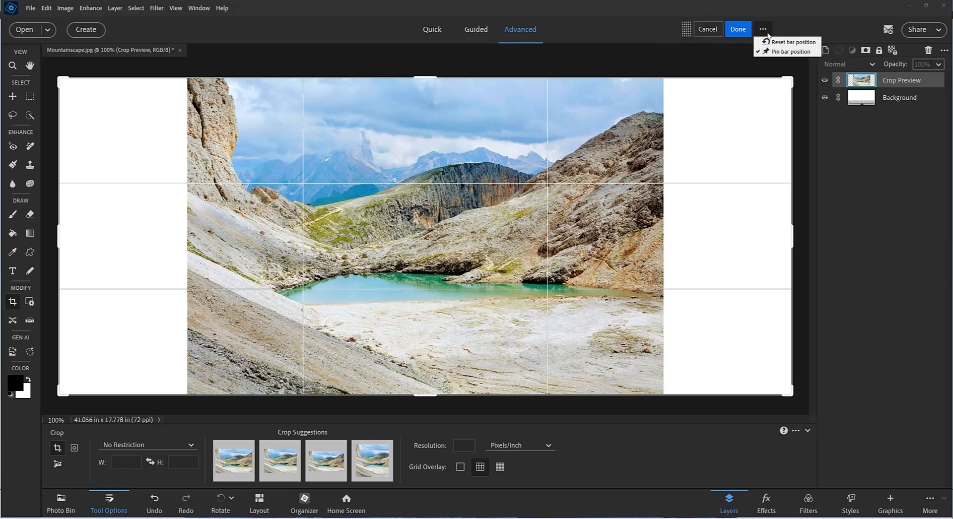
click(788, 52)
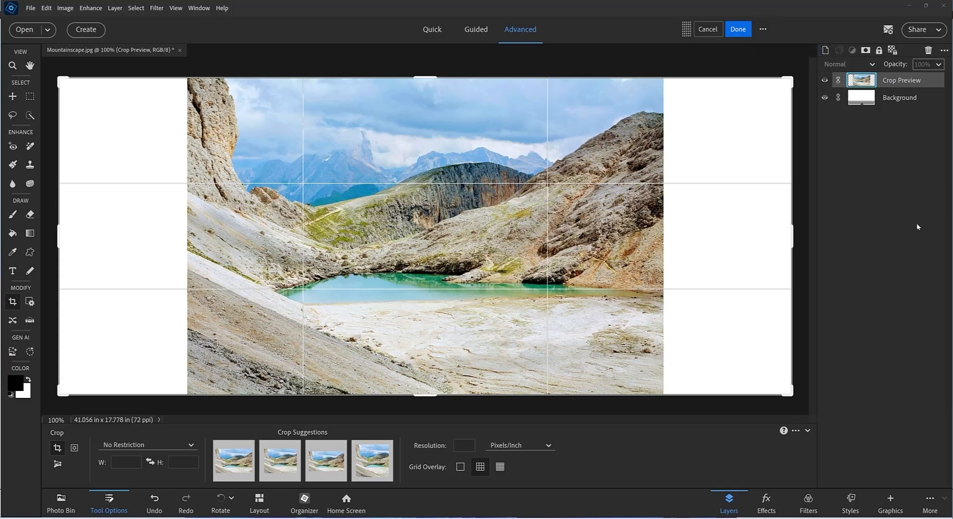
click(748, 26)
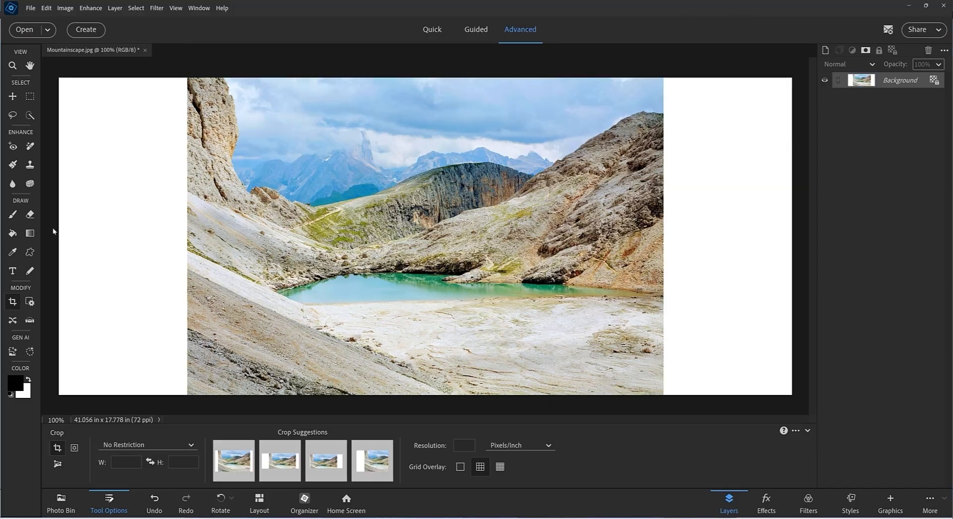
Brush over both blank sides of the mountain photo with Insert Object, overlapping the picture's edges, and generate "Landscape"
click(28, 352)
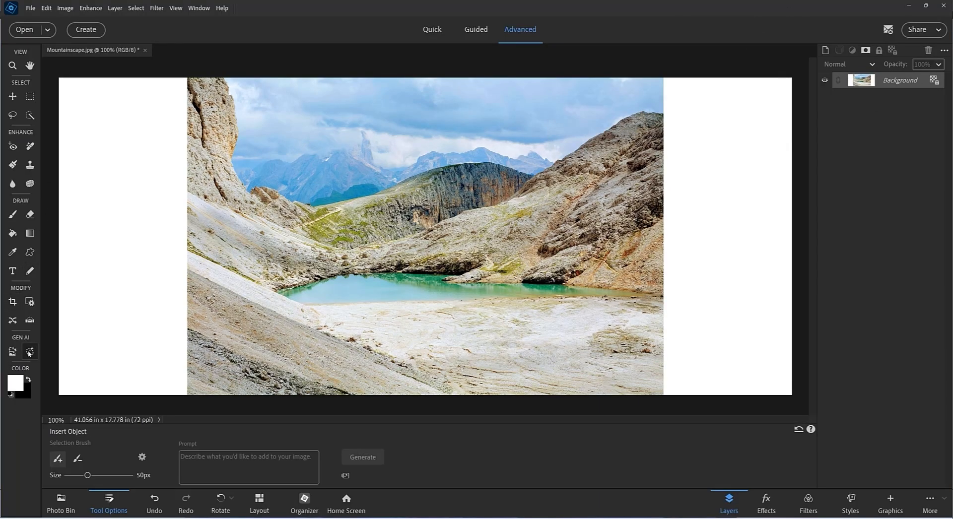
mouse_move(77, 105)
mouse_down()
mouse_move(164, 126)
mouse_move(168, 337)
mouse_move(160, 377)
mouse_move(81, 380)
mouse_move(84, 194)
mouse_up()
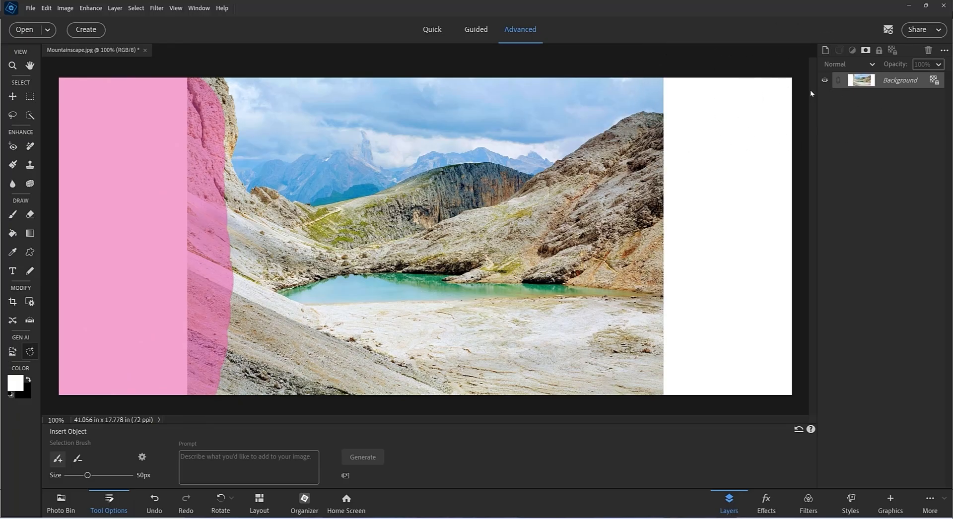
mouse_move(787, 101)
mouse_down()
mouse_move(751, 144)
mouse_move(693, 98)
mouse_move(675, 134)
mouse_move(693, 235)
mouse_move(684, 327)
mouse_move(708, 347)
mouse_move(795, 187)
mouse_move(749, 336)
mouse_move(694, 319)
mouse_up()
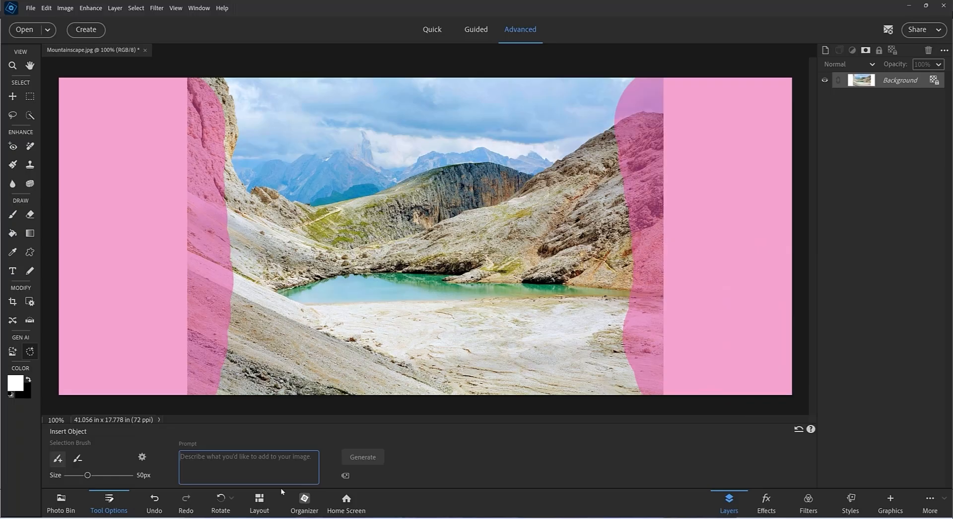
text(Landscape)
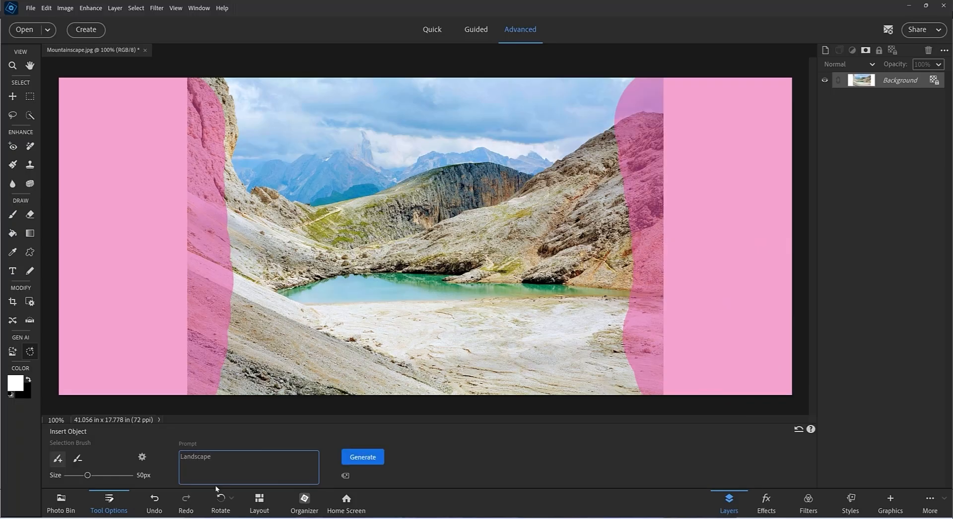
click(364, 461)
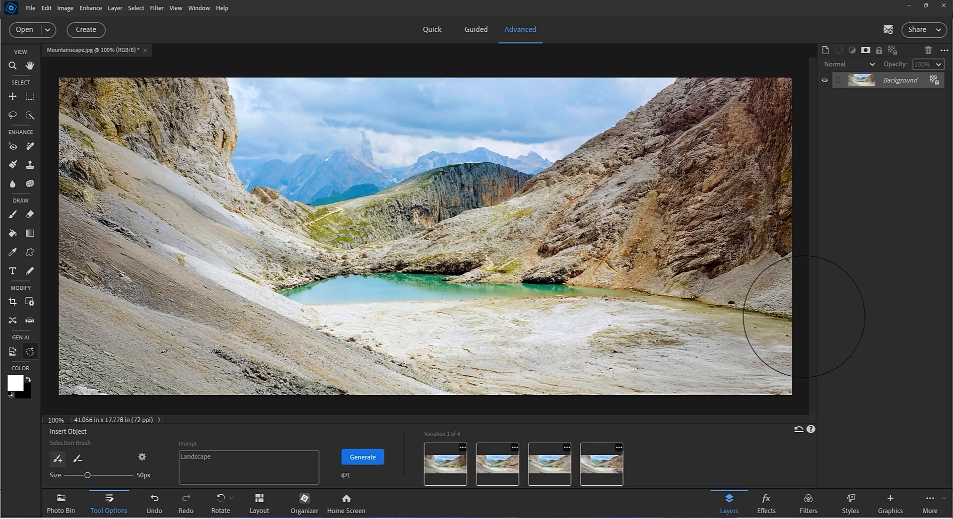
Preview the second, third and fourth landscape variations of the extended mountain photo
click(498, 467)
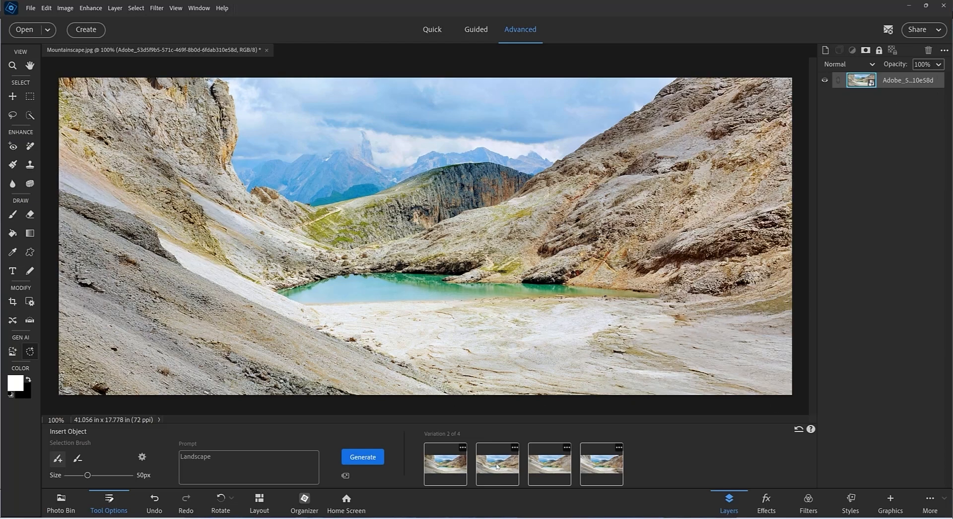
click(545, 461)
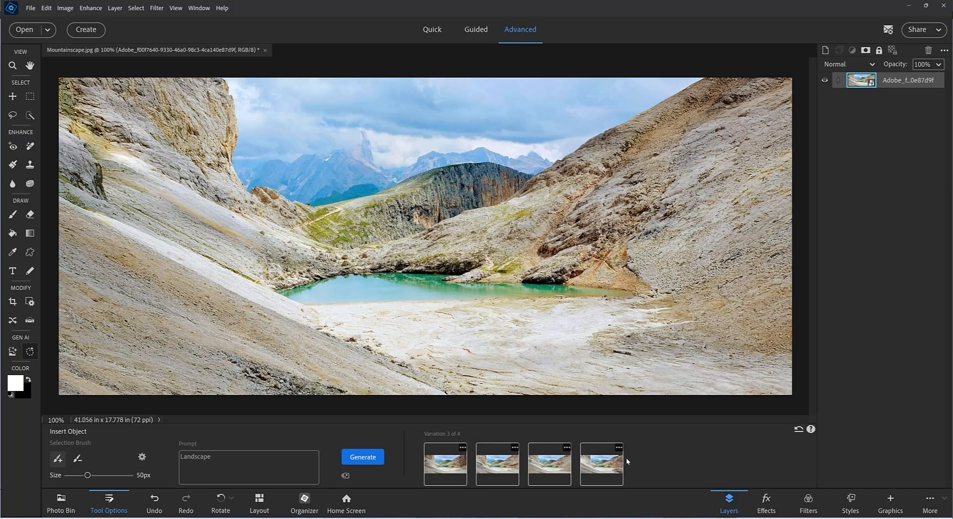
click(605, 463)
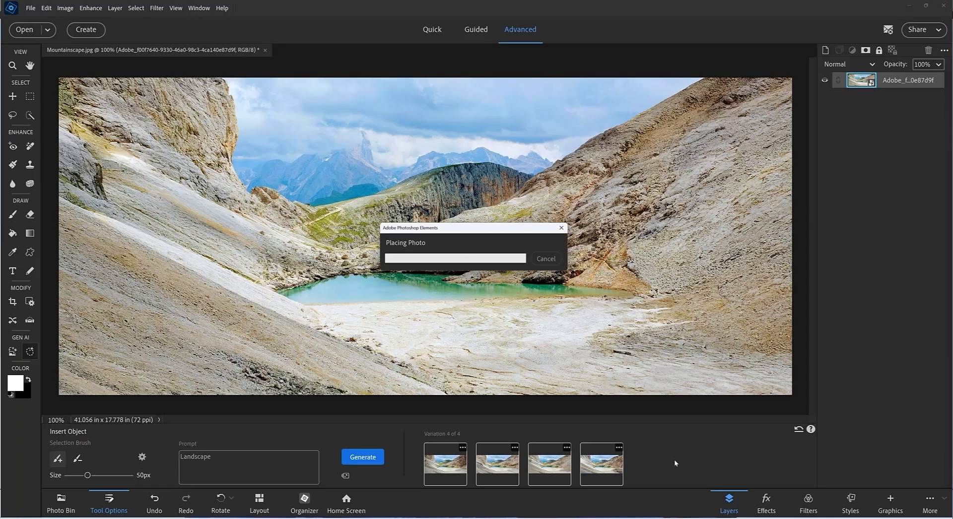